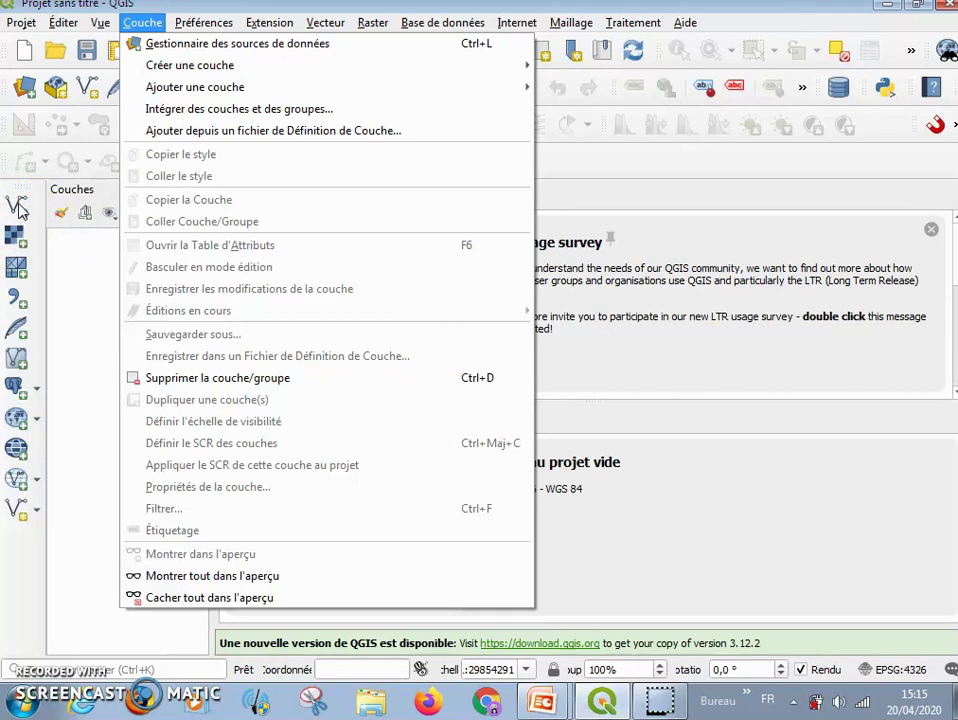
Create a new project and browse to the desktop's TP1 folder for a vector dataset
click(25, 50)
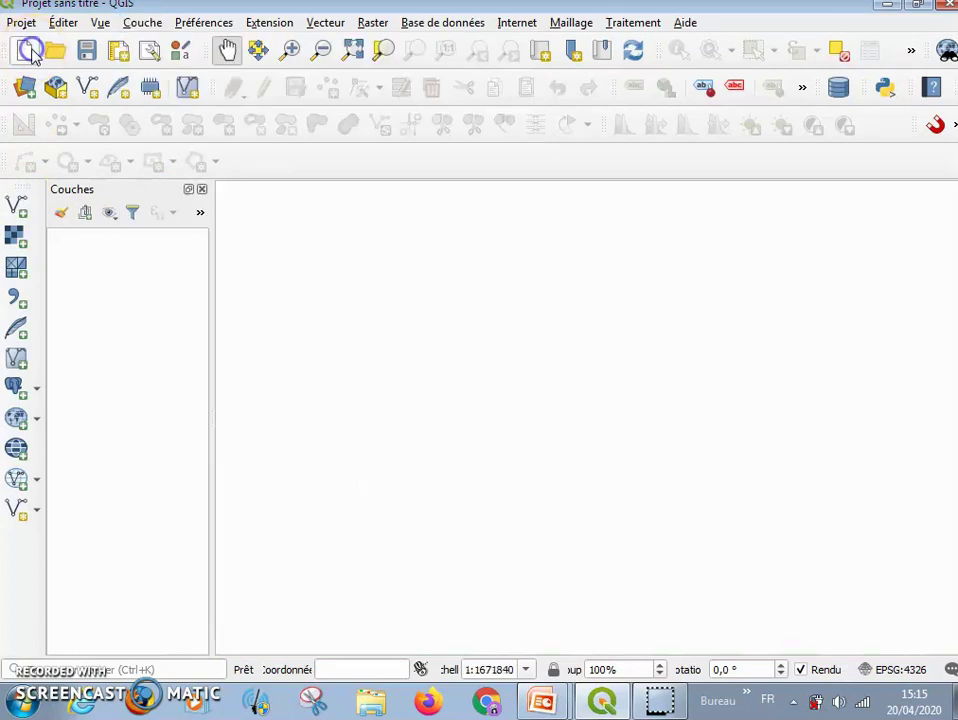
click(23, 208)
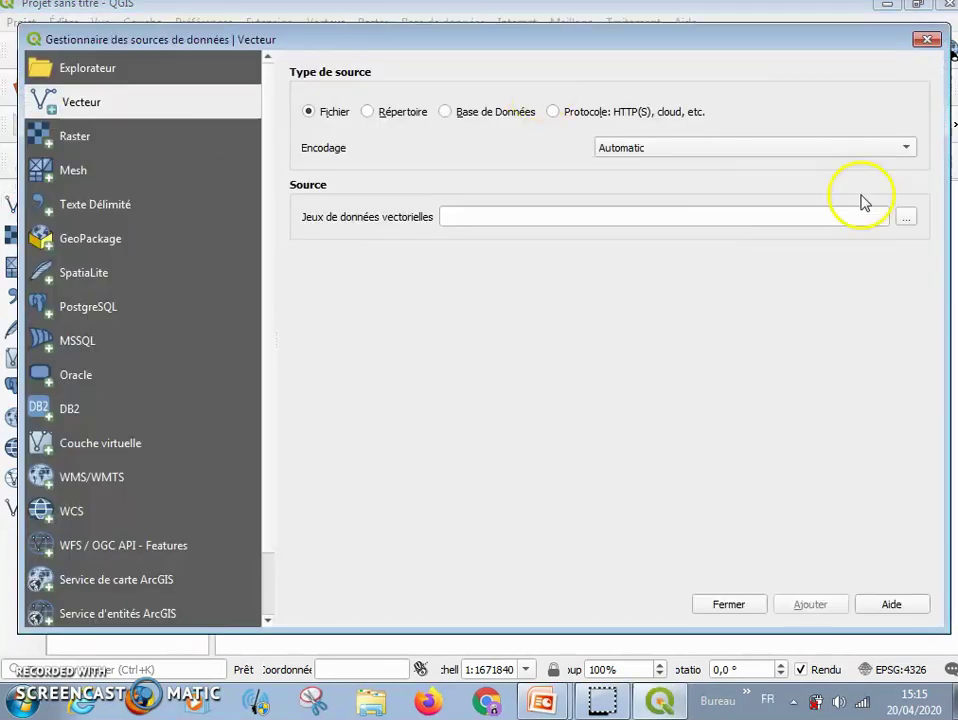
click(907, 220)
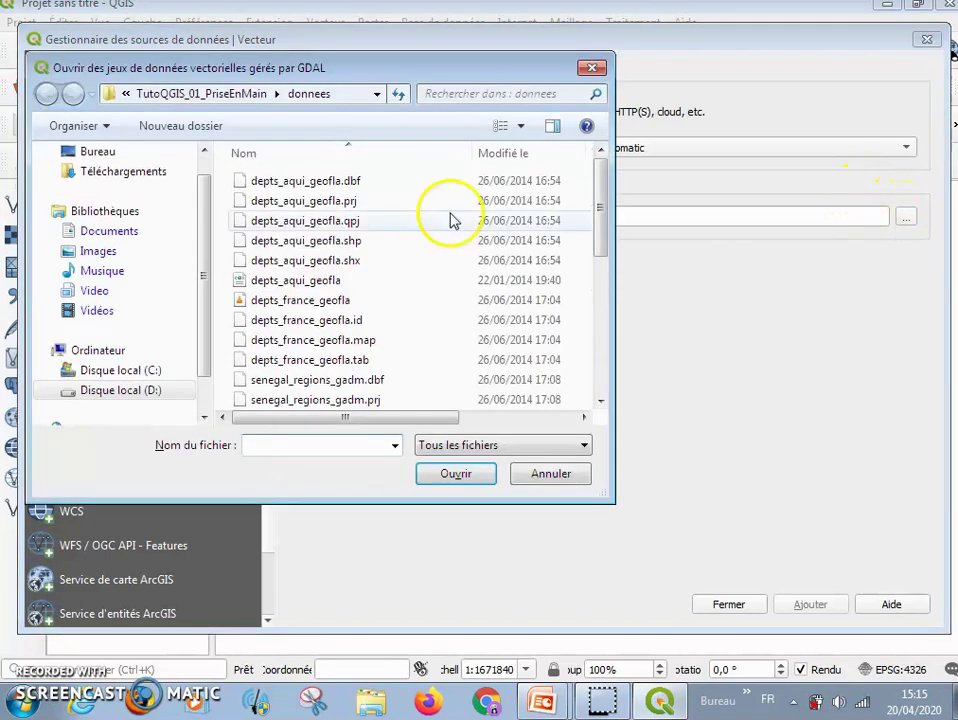
click(145, 152)
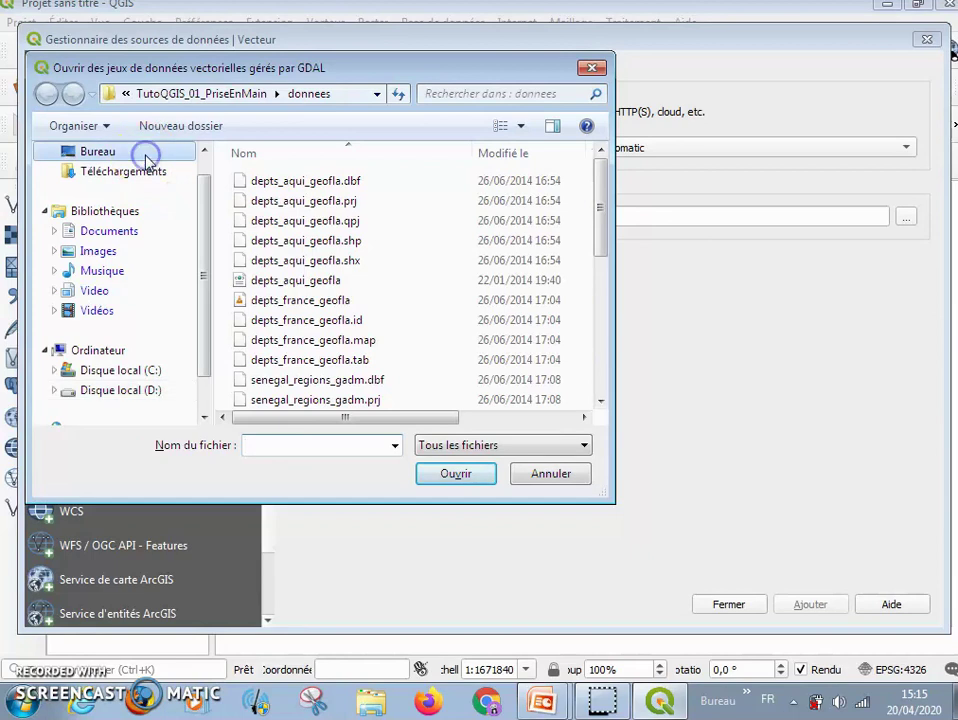
drag(602, 202, 599, 310)
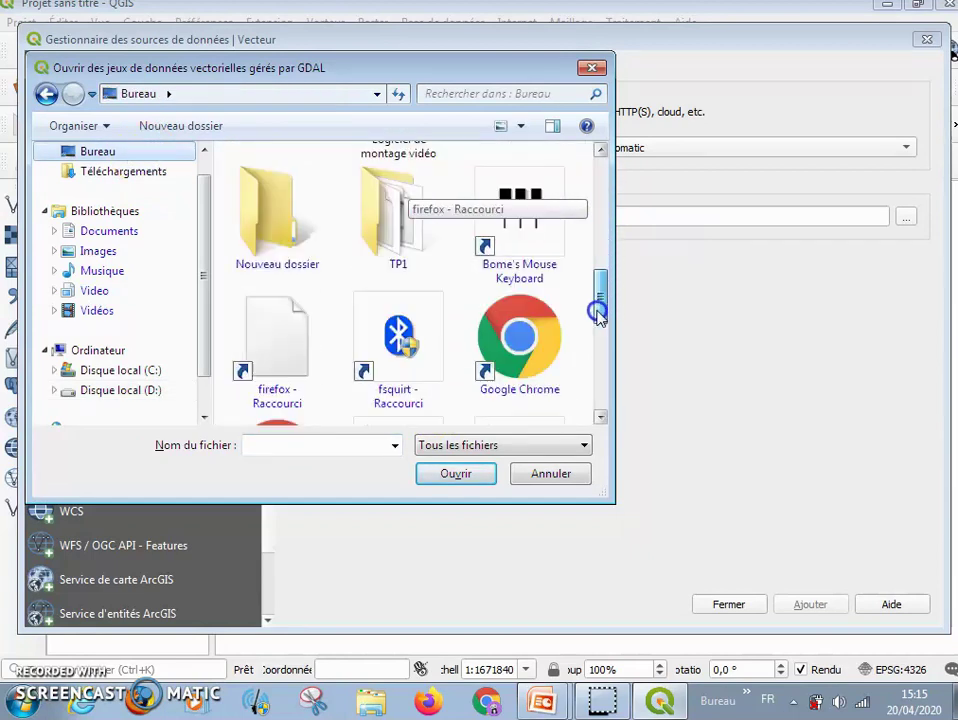
click(398, 230)
double_click(398, 230)
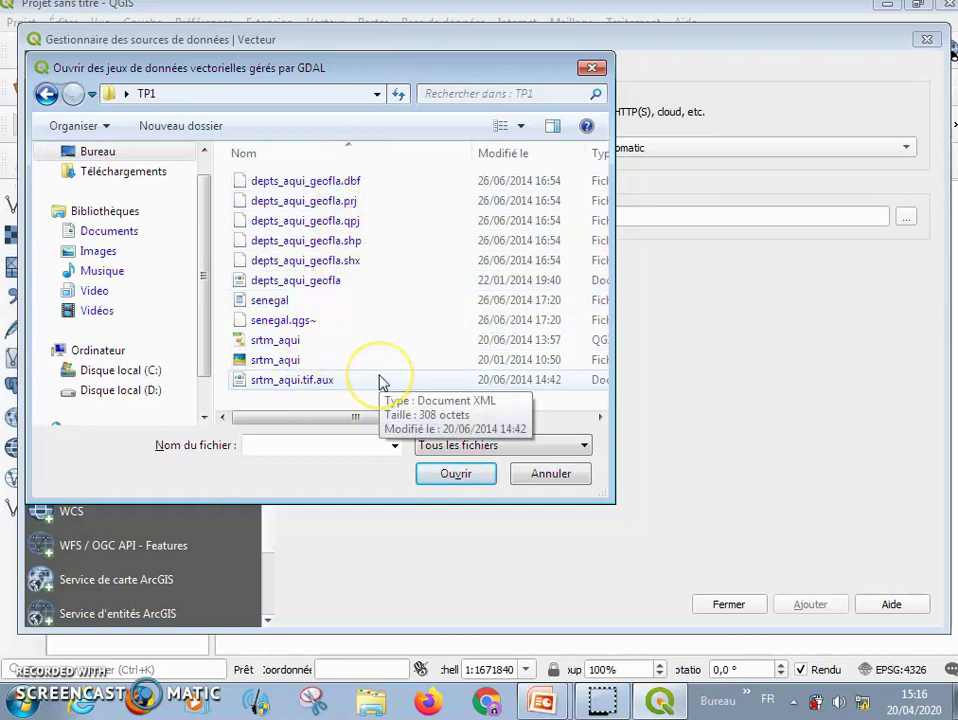
Add the shapefile depts_aqui_geofla.shp to the project as a vector layer and close the data source manager
click(350, 245)
click(478, 474)
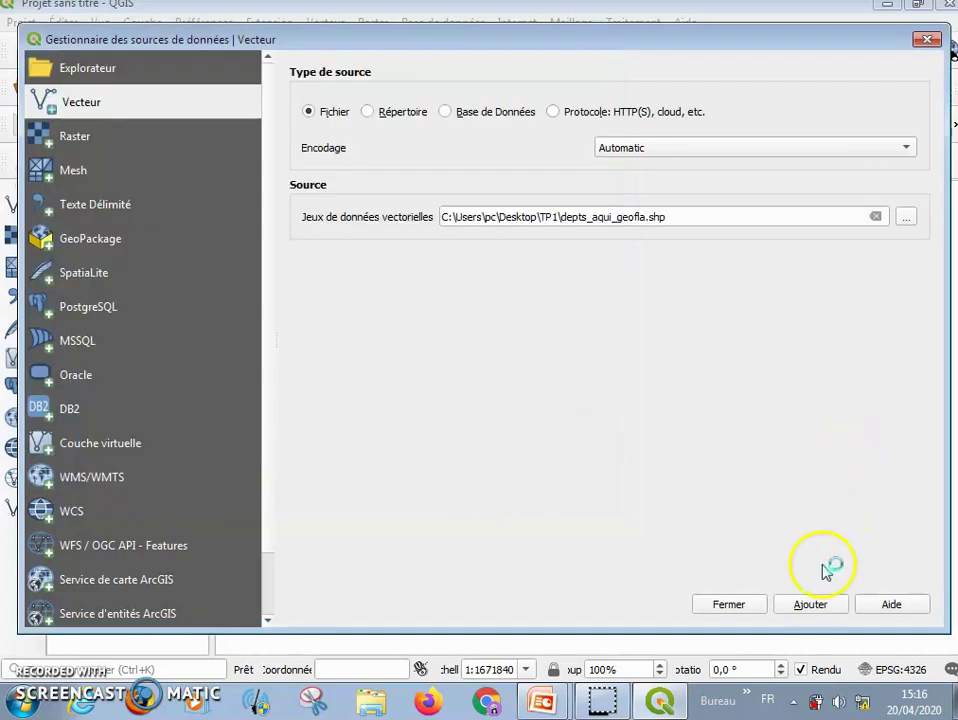
click(810, 608)
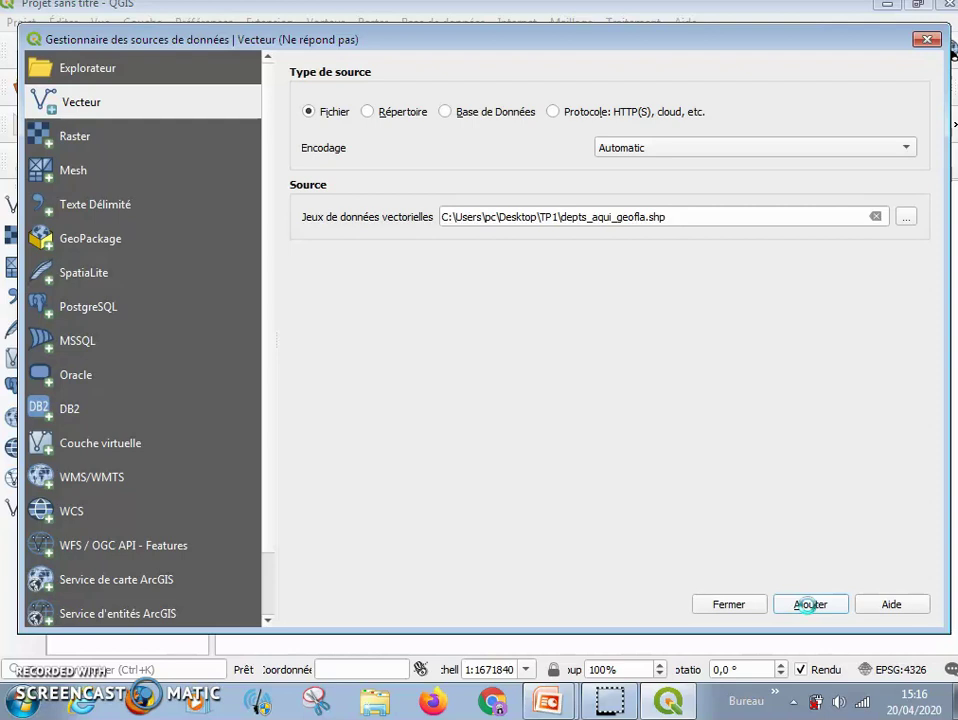
click(752, 605)
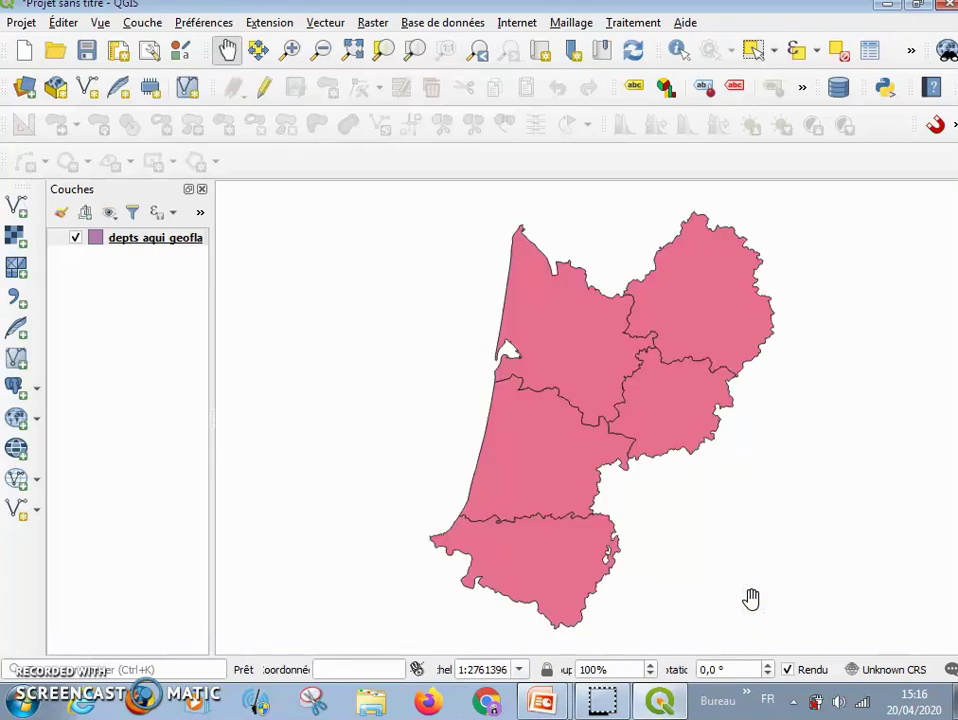
click(699, 549)
click(583, 278)
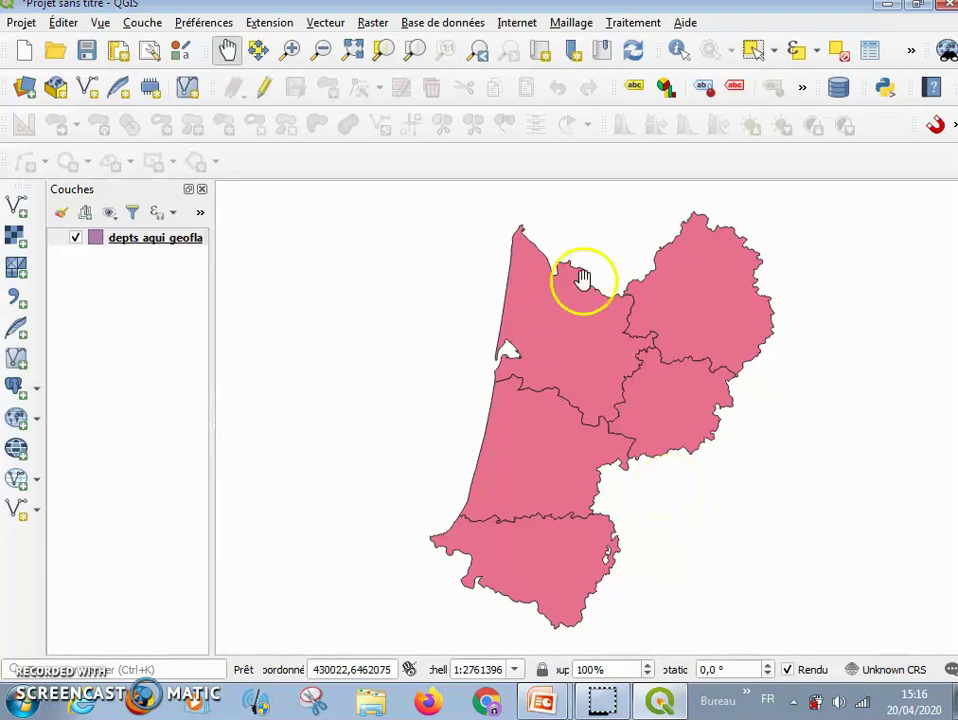
click(194, 244)
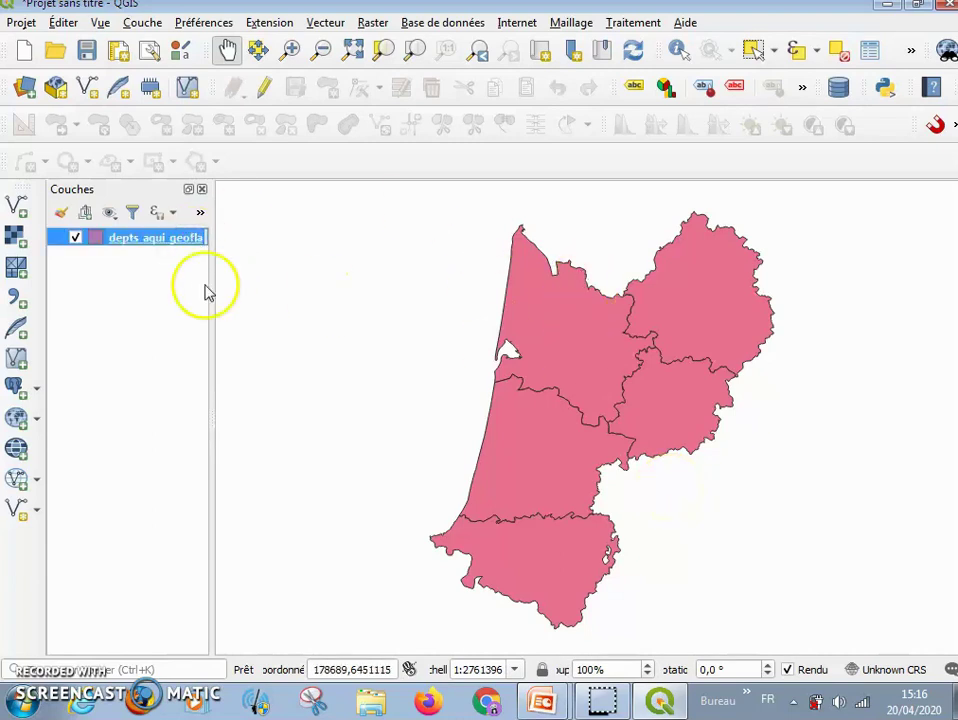
right_click(169, 246)
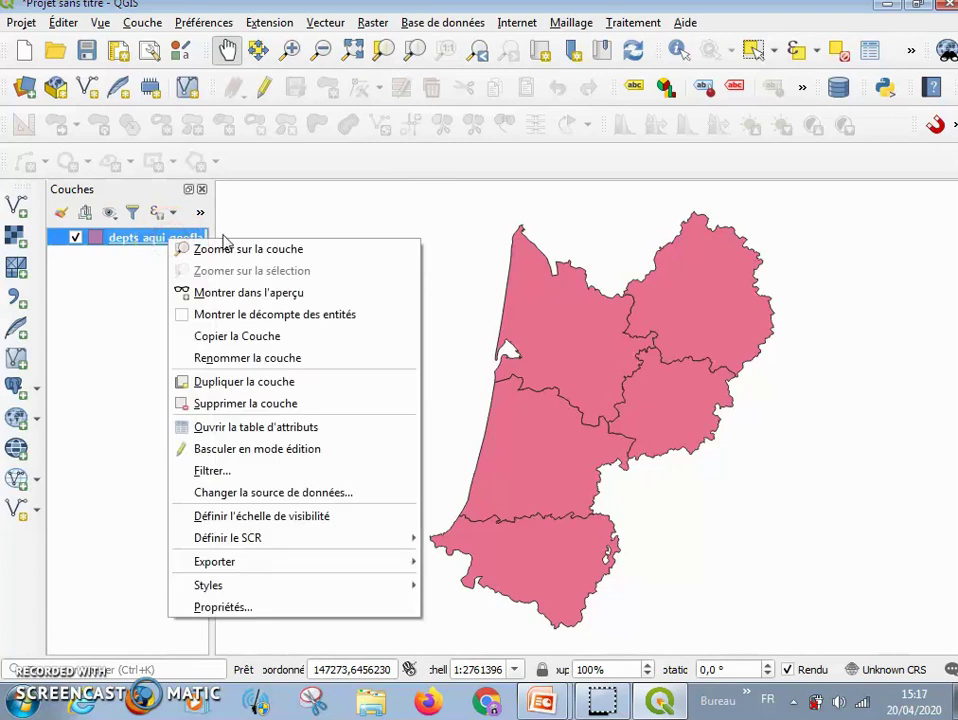
click(246, 608)
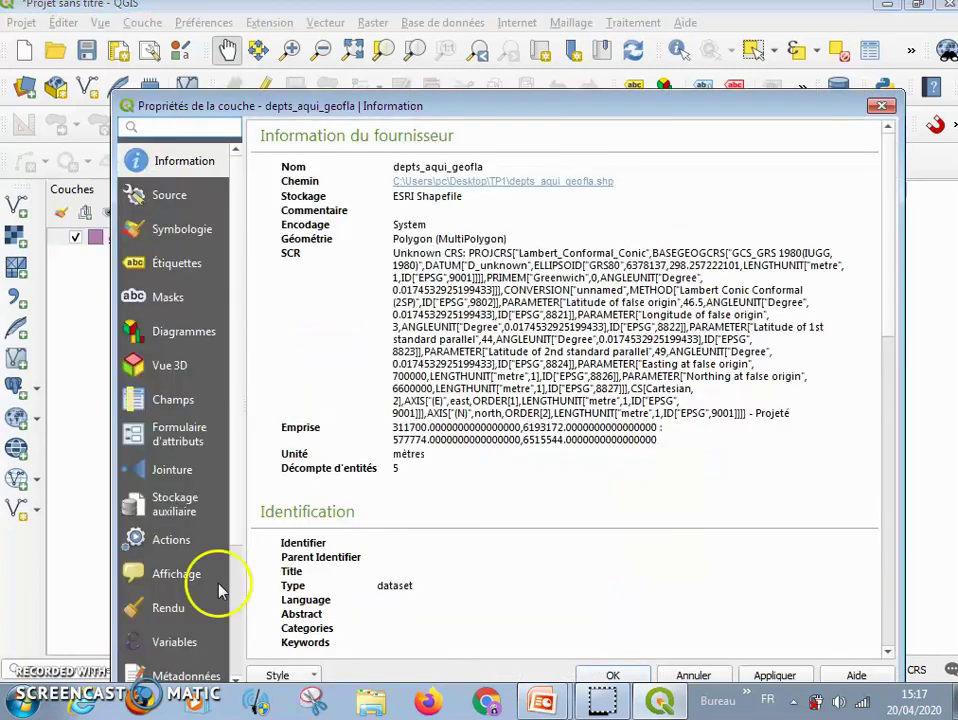
click(185, 237)
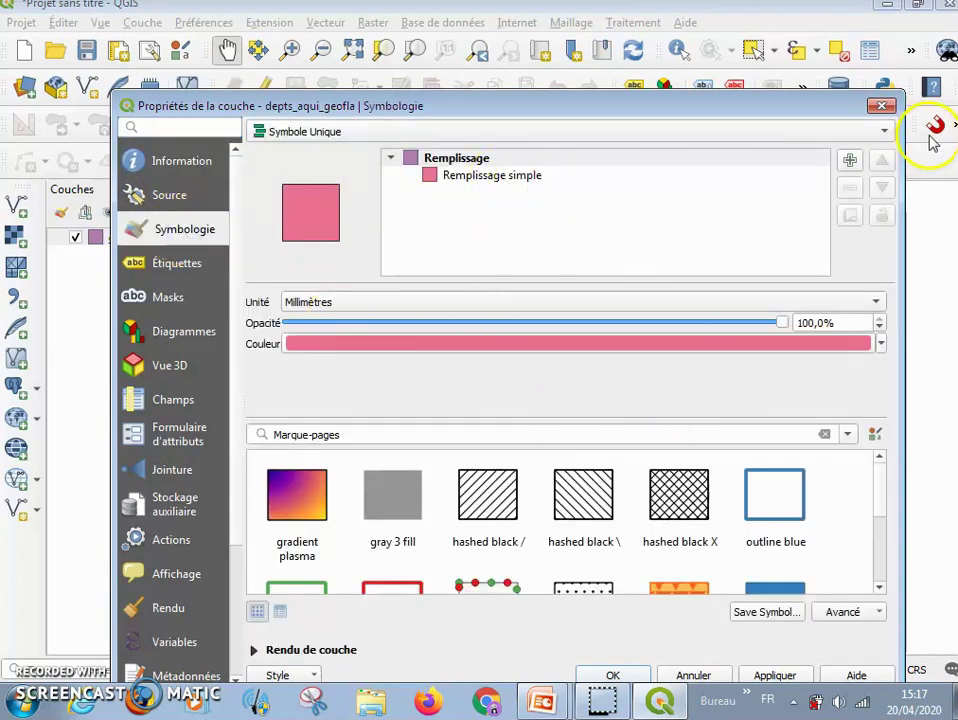
click(884, 131)
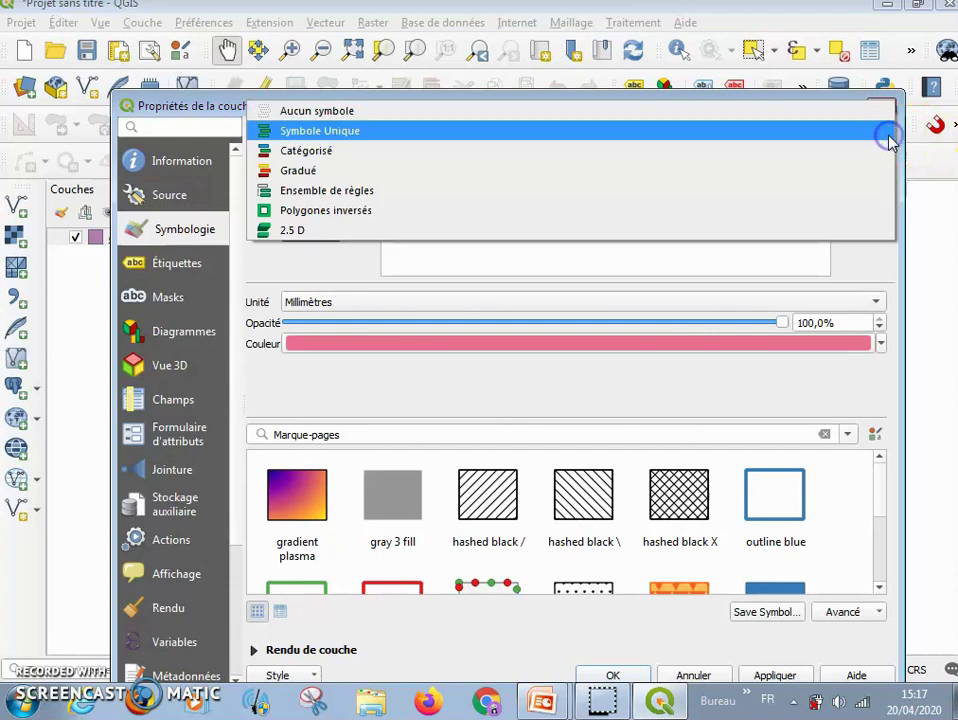
click(797, 151)
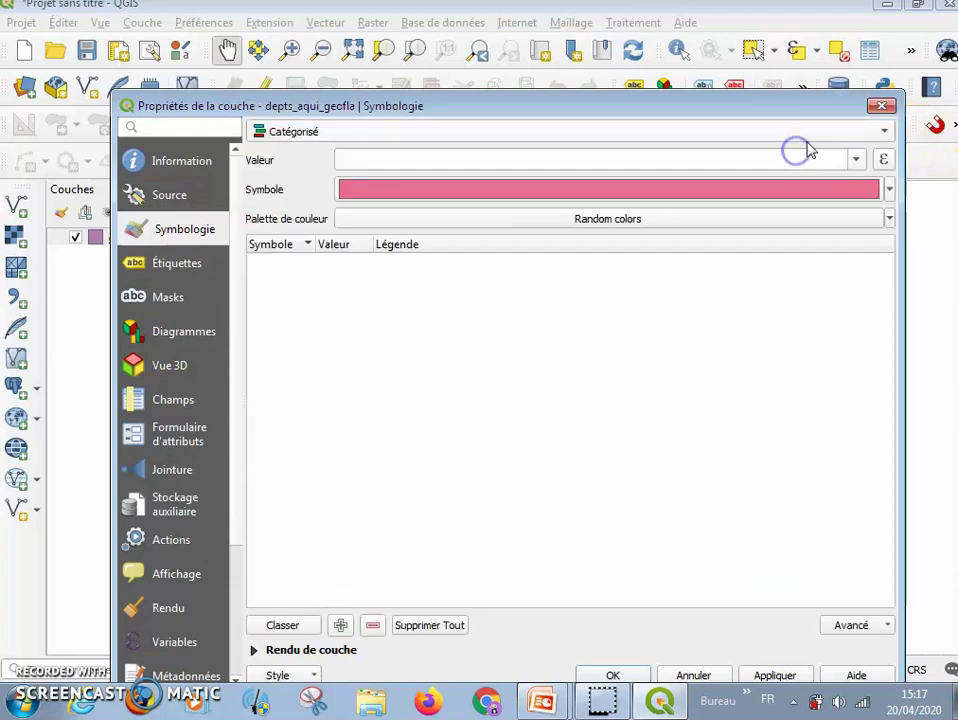
click(881, 106)
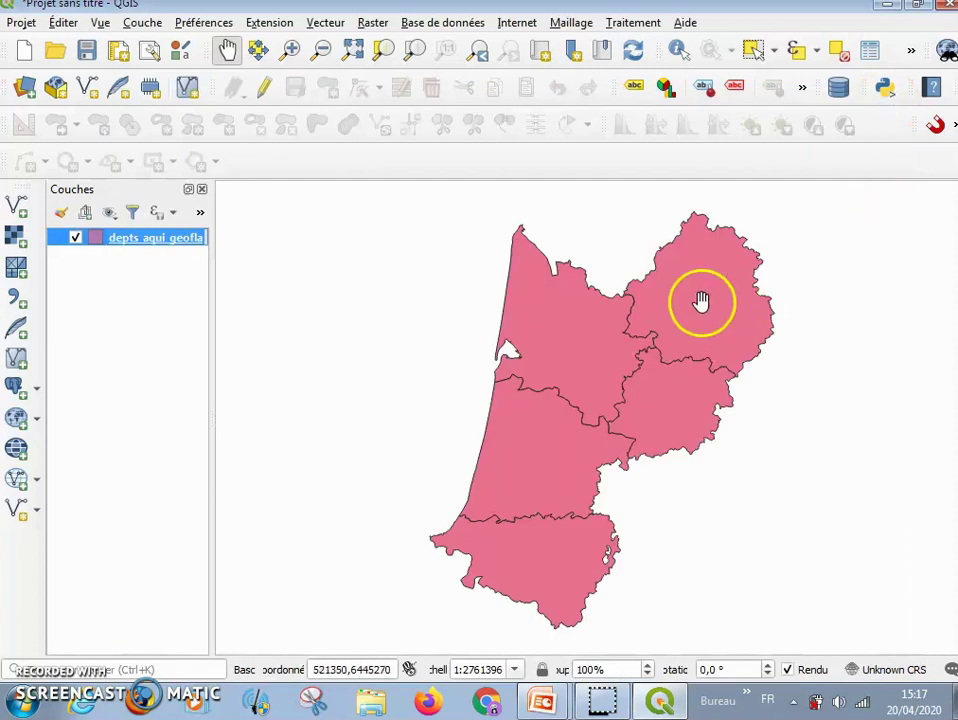
Zoom far into the depts_aqui_geofla polygons to examine how vector data renders at a very large scale
click(290, 50)
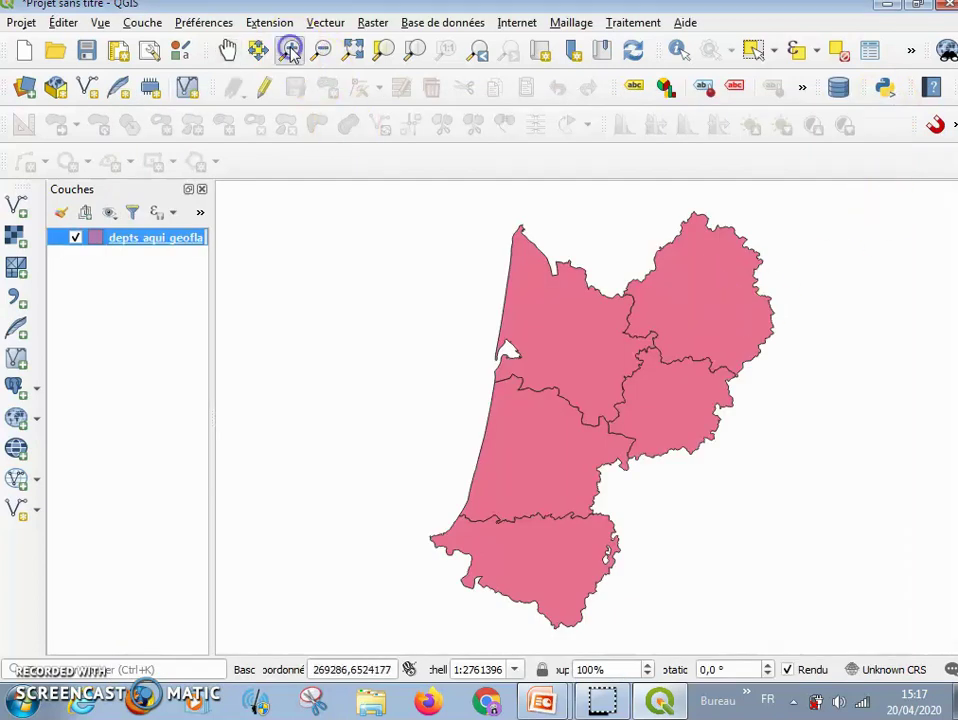
click(570, 314)
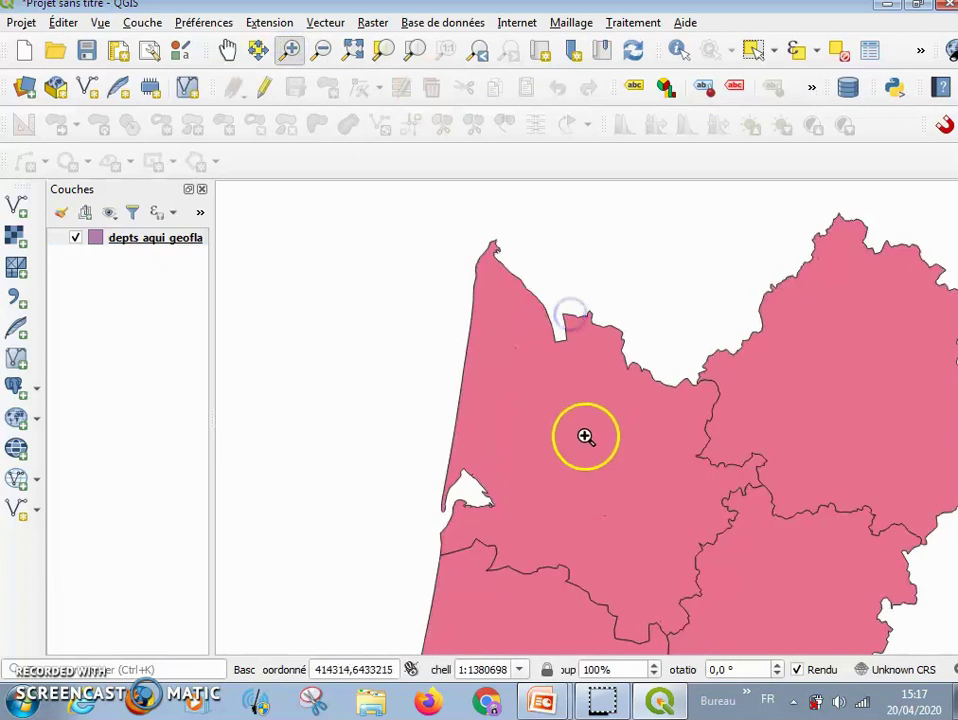
click(586, 436)
click(605, 499)
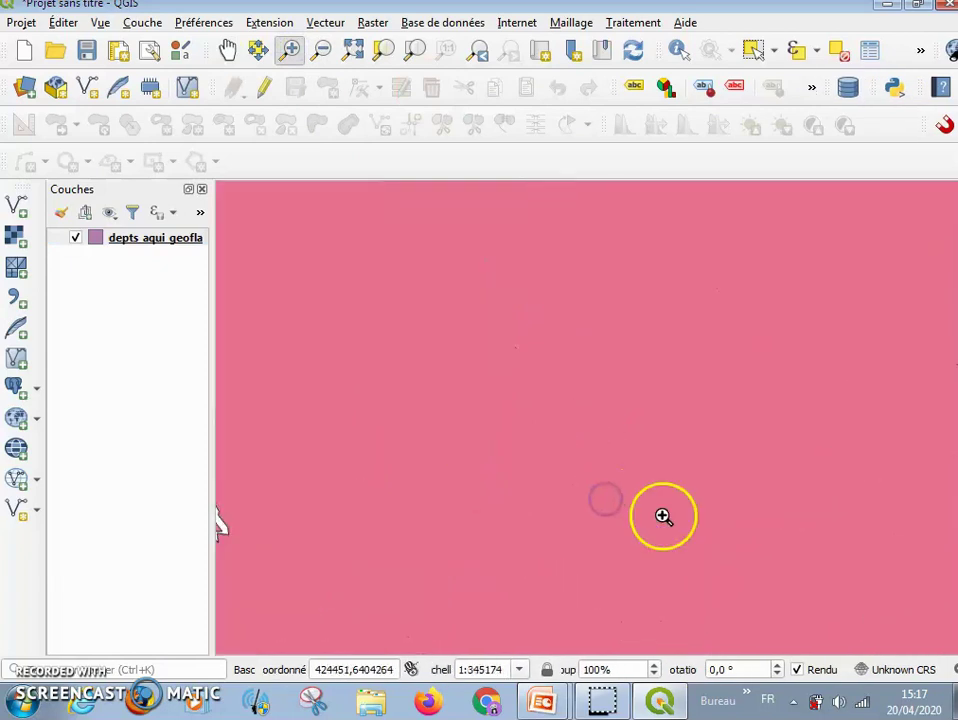
click(661, 515)
click(662, 515)
double_click(663, 515)
click(663, 515)
double_click(663, 515)
click(663, 515)
double_click(663, 515)
click(663, 515)
double_click(663, 515)
click(663, 515)
double_click(663, 515)
click(663, 515)
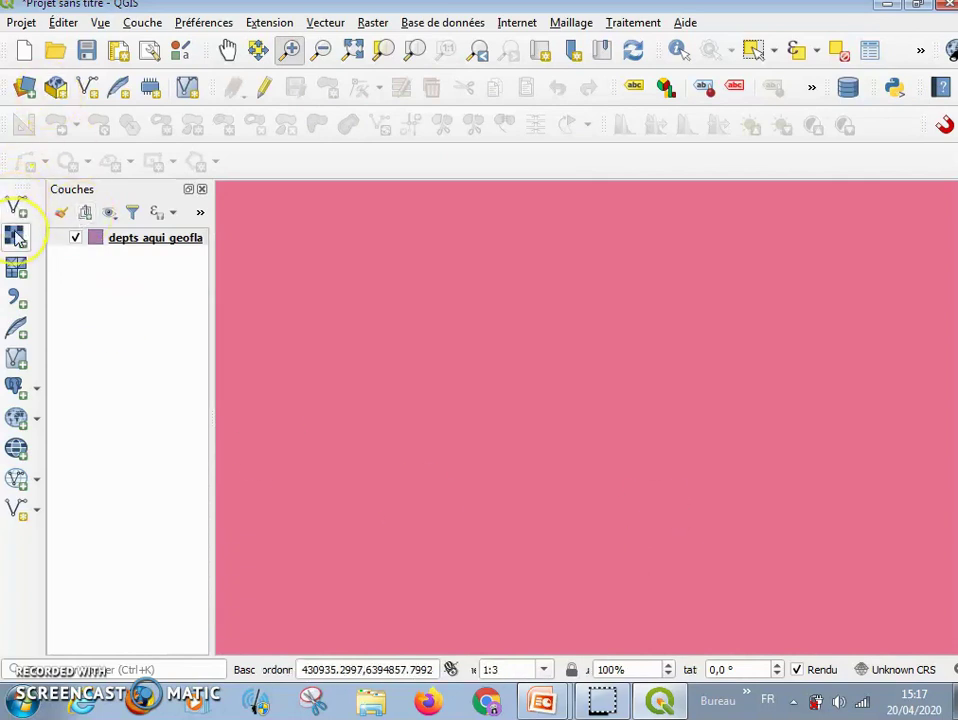
Add the raster file srtm_aqui.tif from the TP1 folder as a raster layer and close the data source manager
click(141, 22)
mouse_move(220, 23)
mouse_move(141, 24)
mouse_move(185, 66)
mouse_move(239, 88)
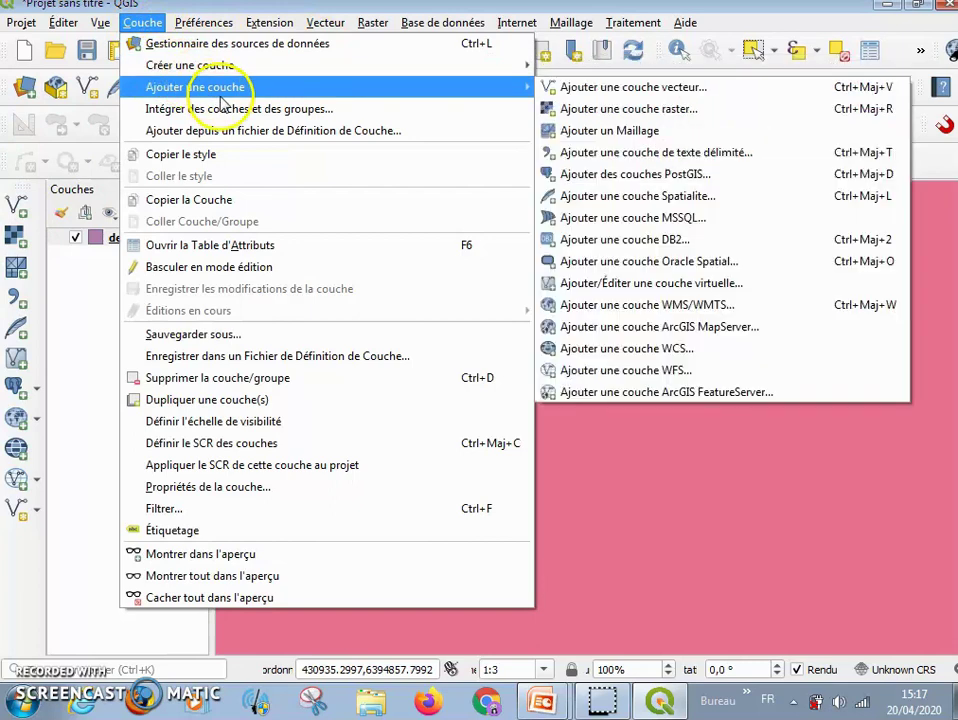
click(591, 112)
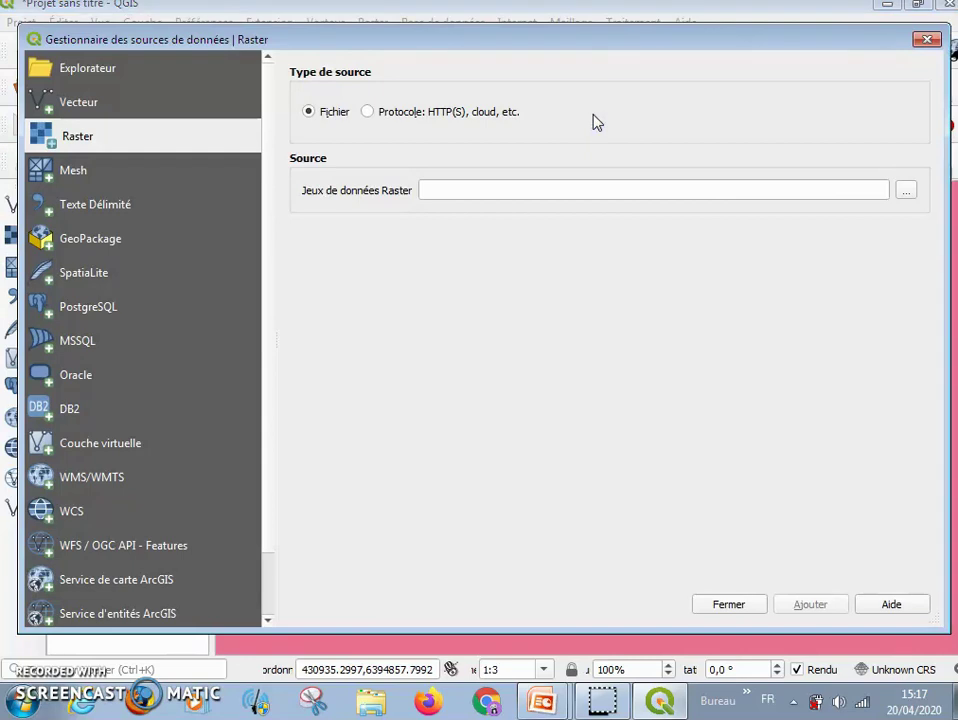
click(907, 195)
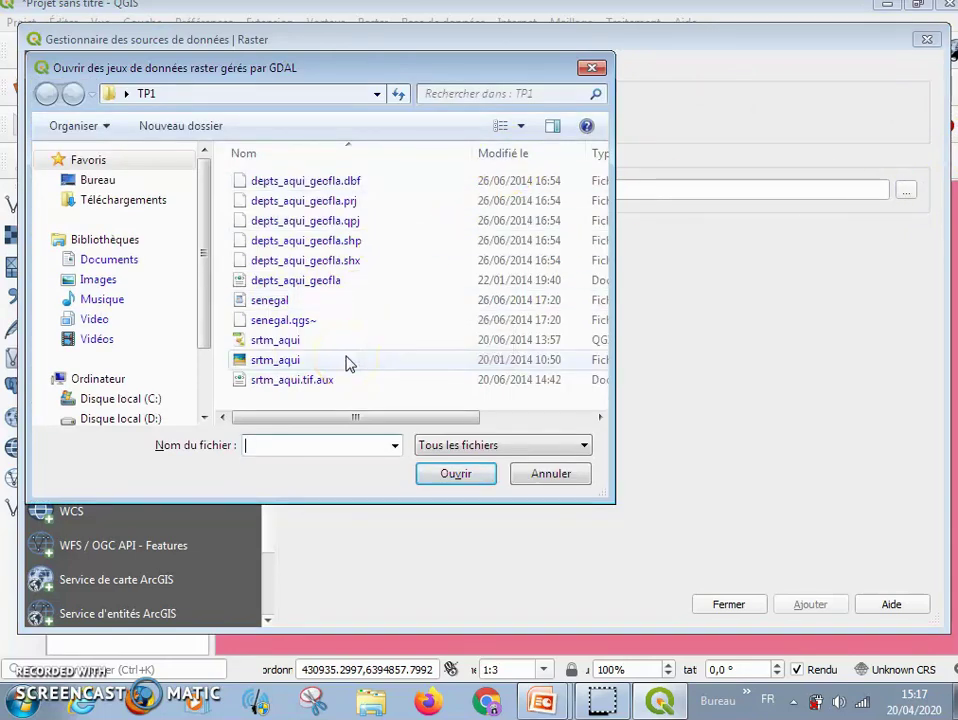
click(347, 360)
click(440, 478)
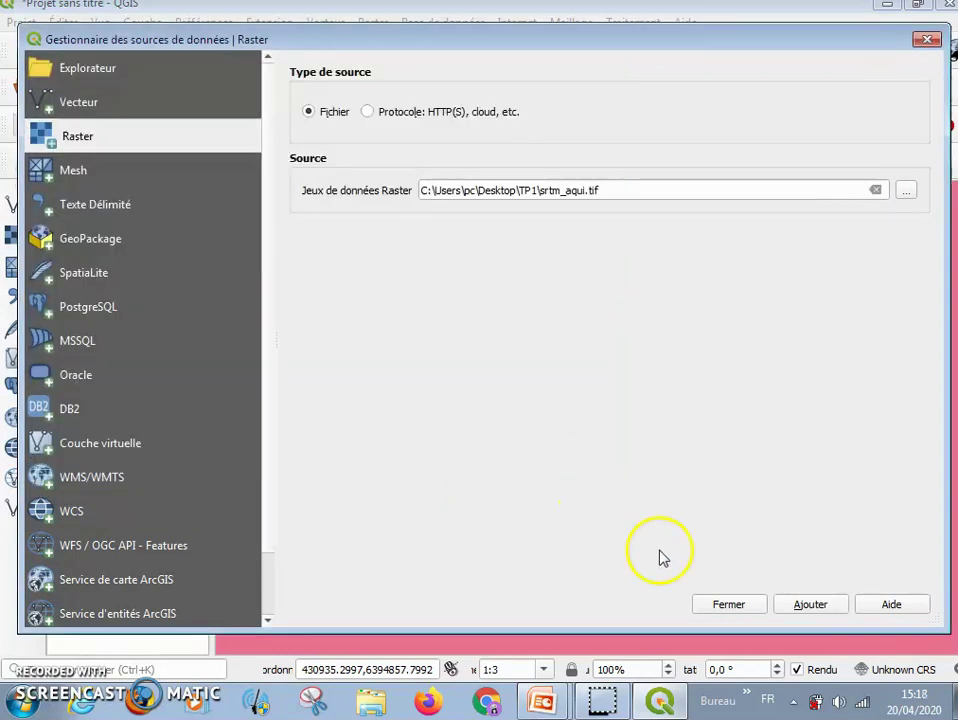
click(797, 610)
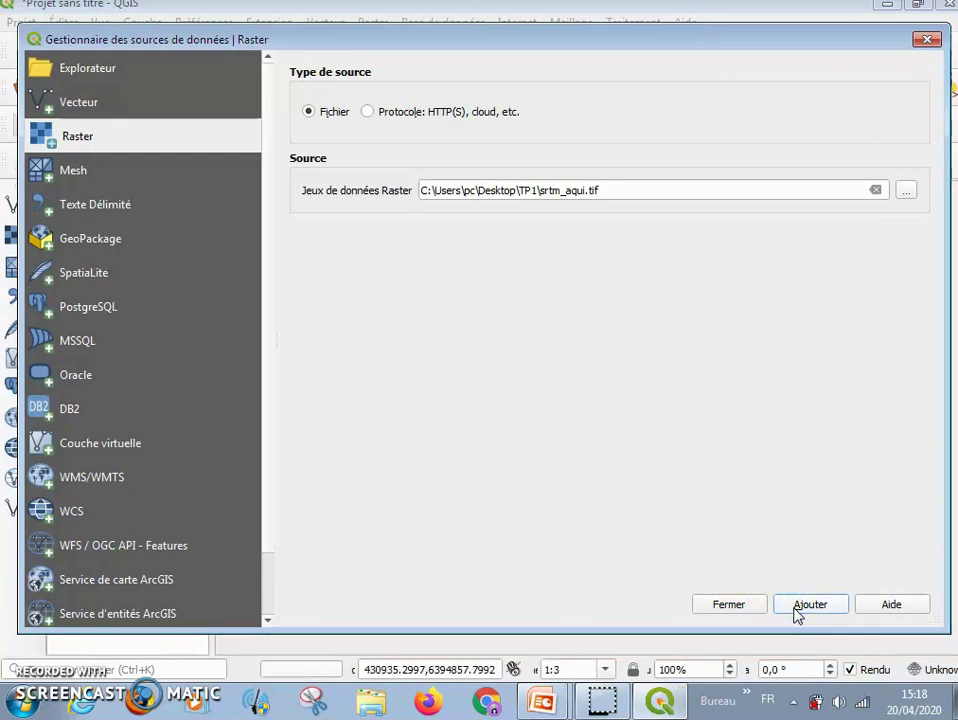
click(759, 612)
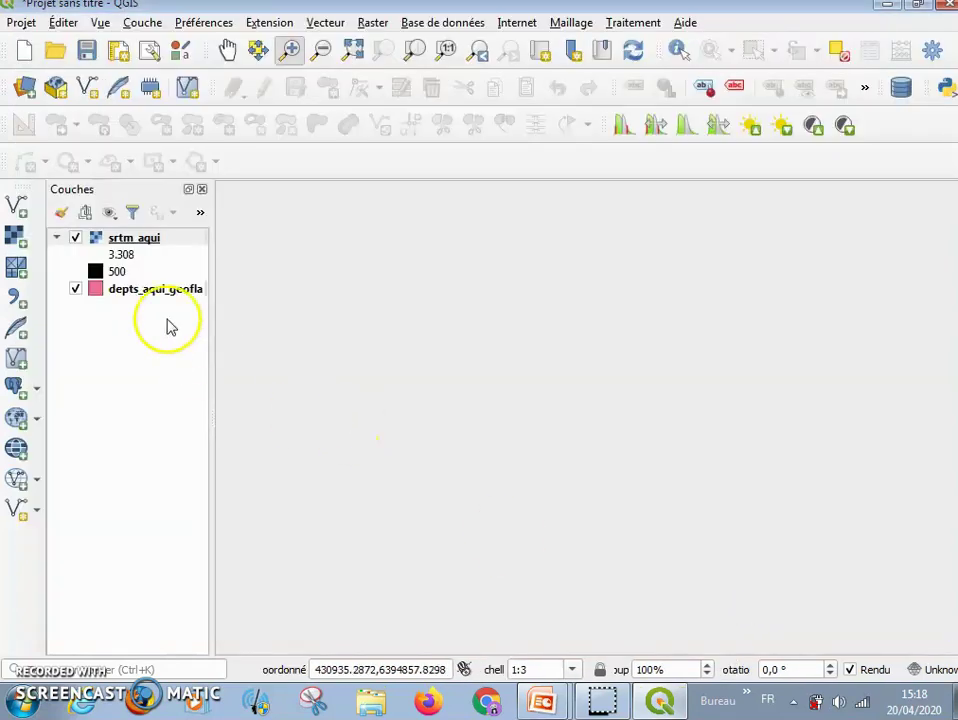
Hide the depts_aqui_geofla layer and examine the srtm_aqui raster's cells up close, starting from the full map extent
click(352, 50)
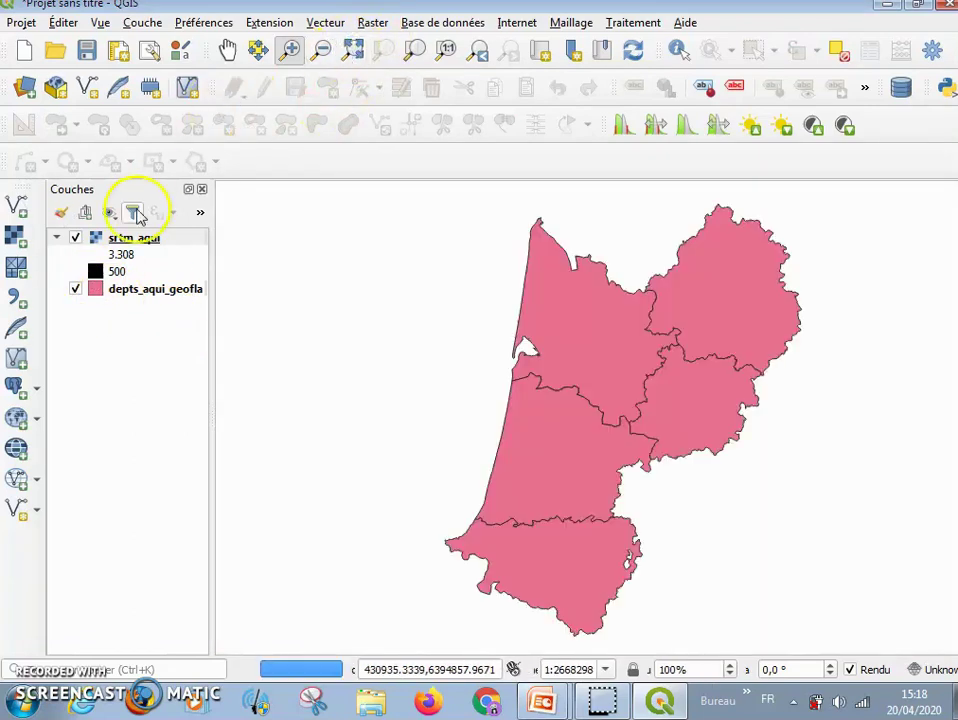
click(74, 291)
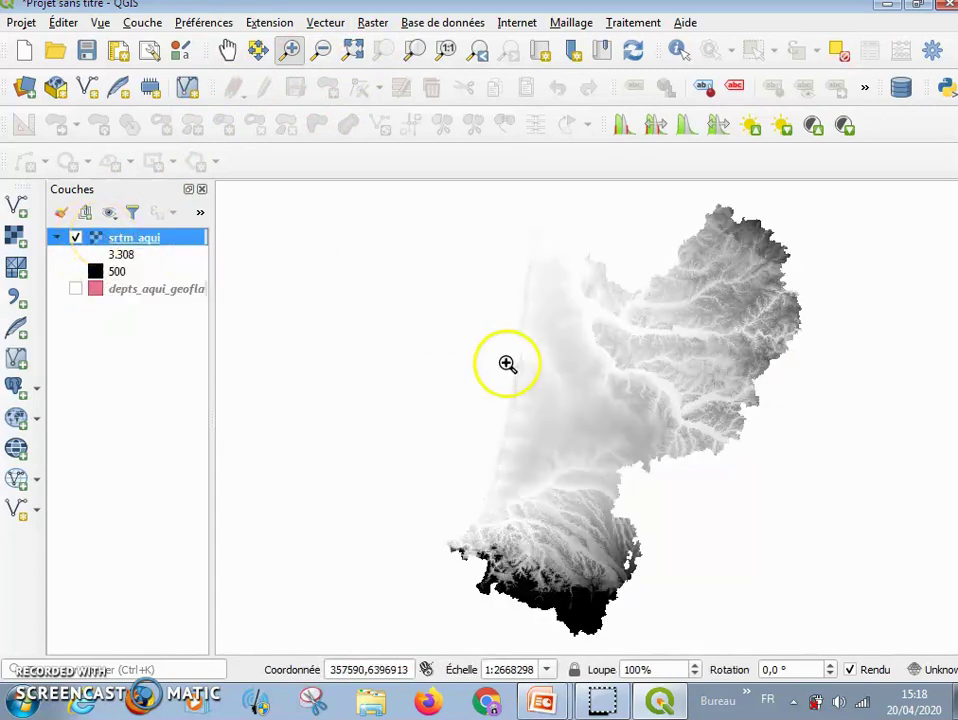
click(650, 385)
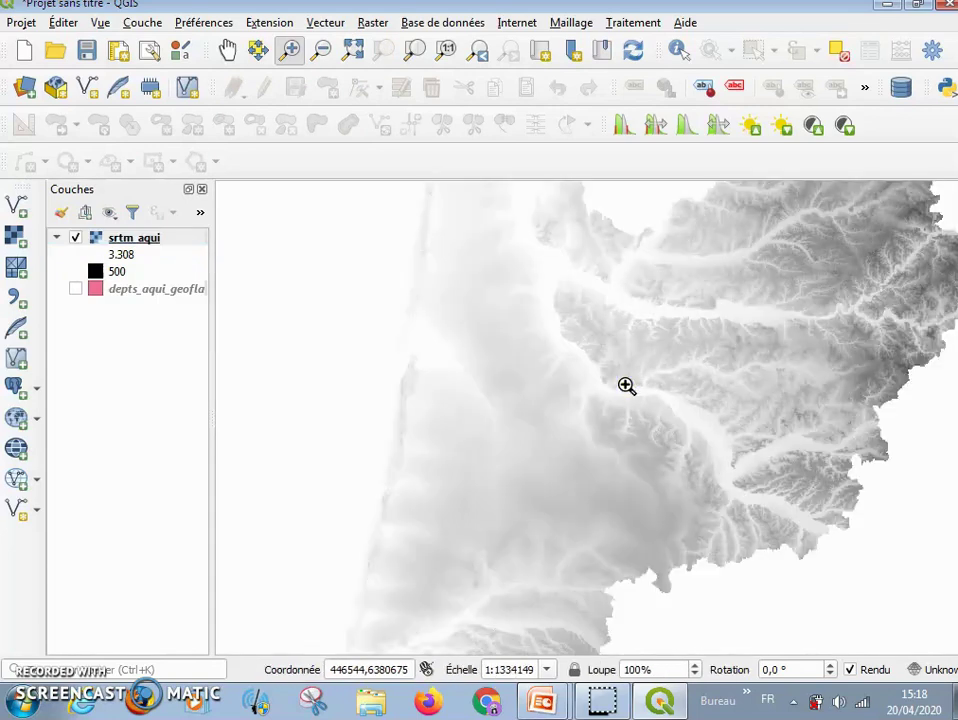
click(626, 385)
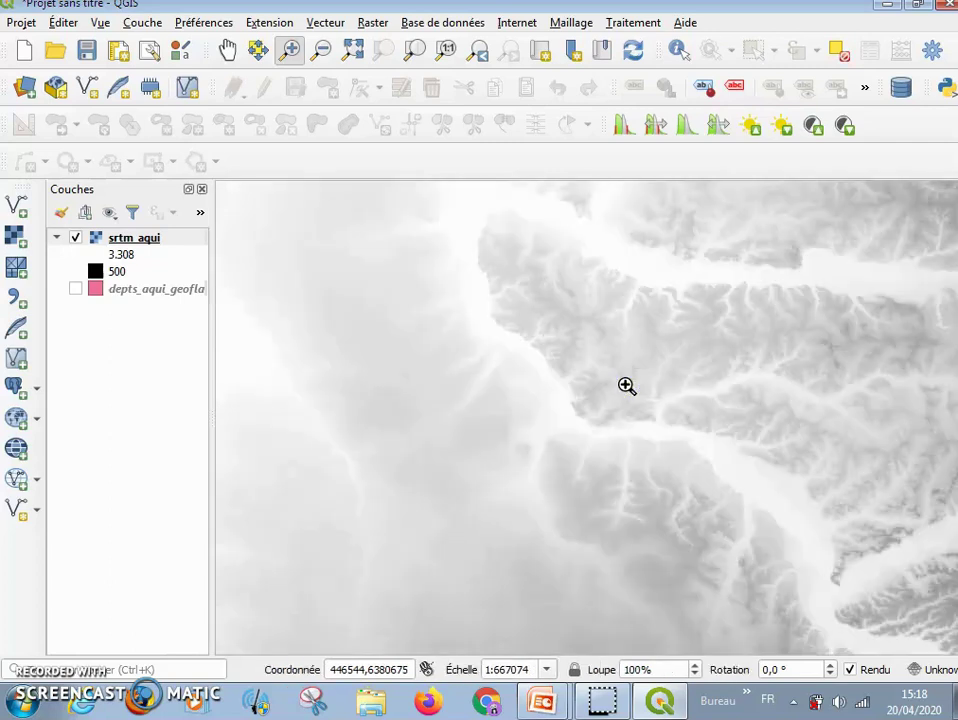
click(626, 385)
click(626, 385)
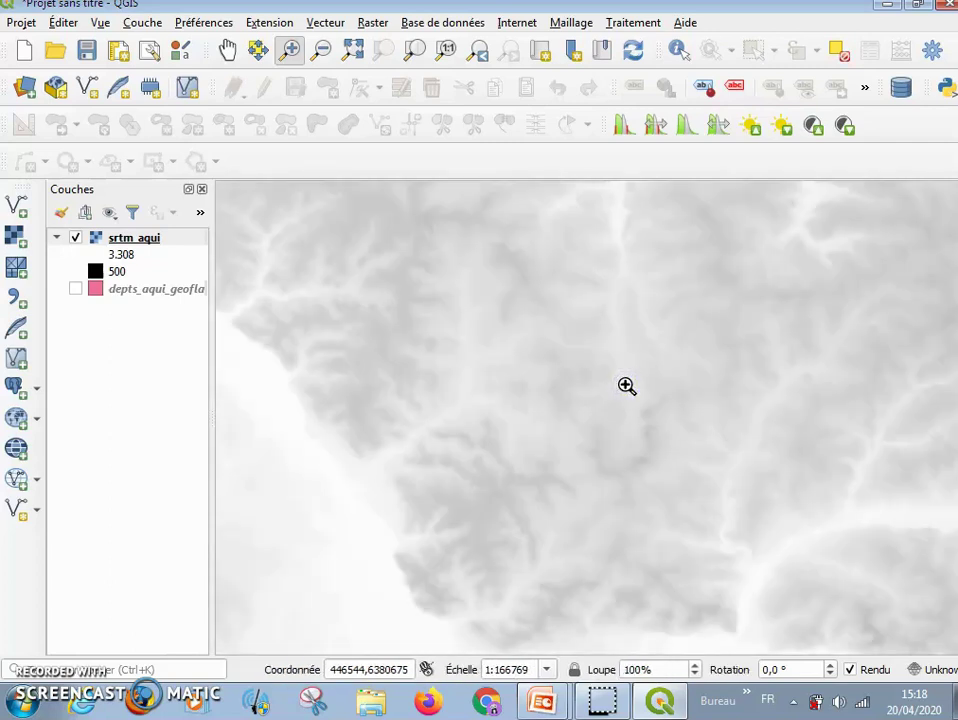
click(626, 385)
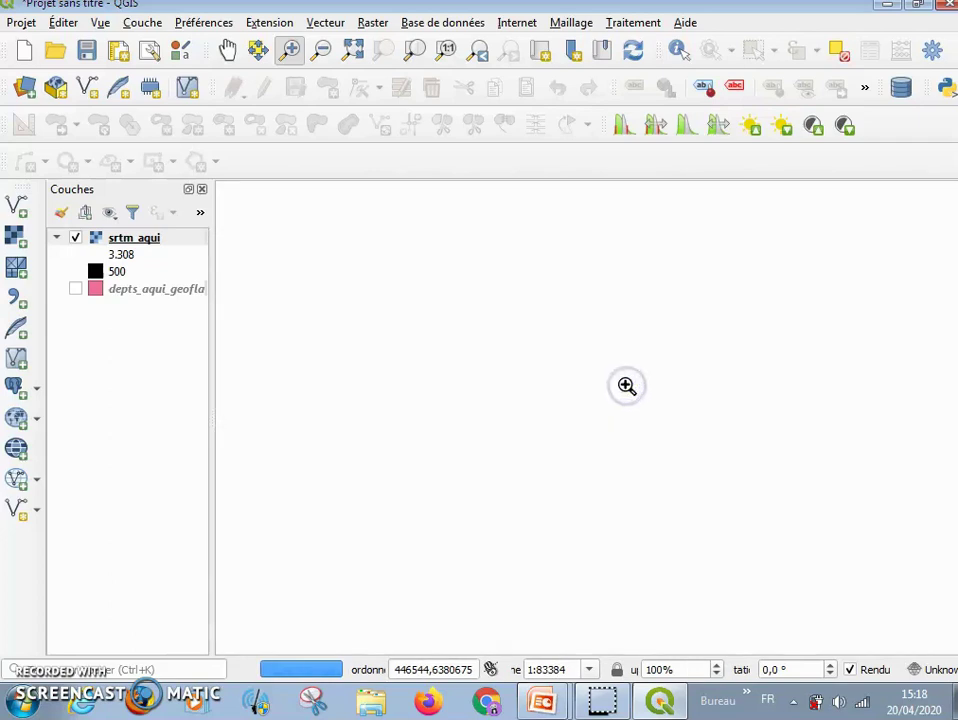
click(626, 385)
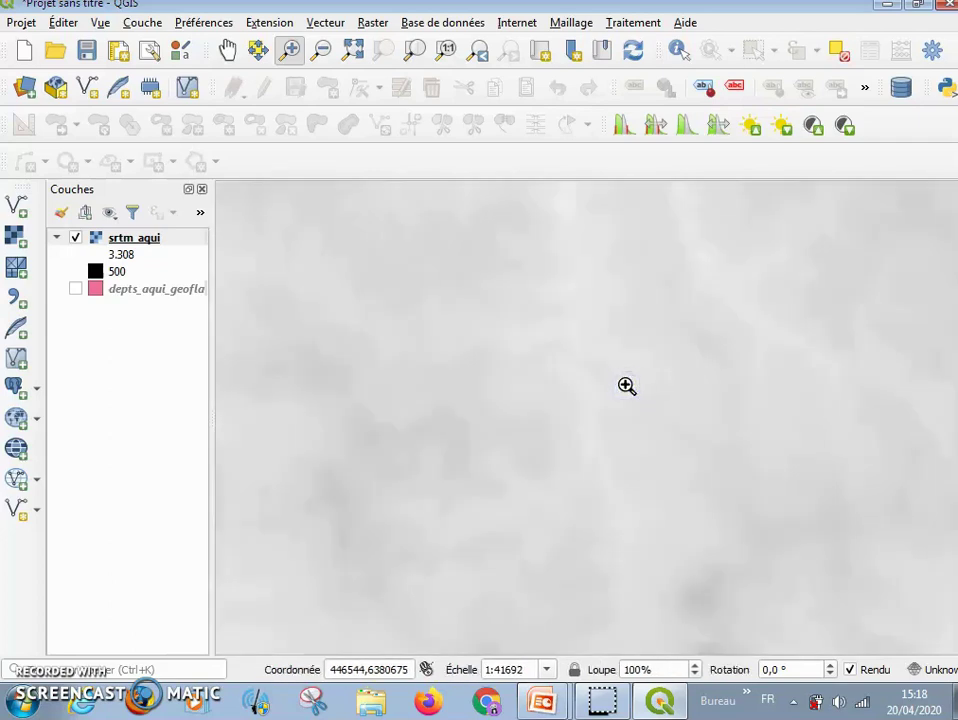
click(626, 385)
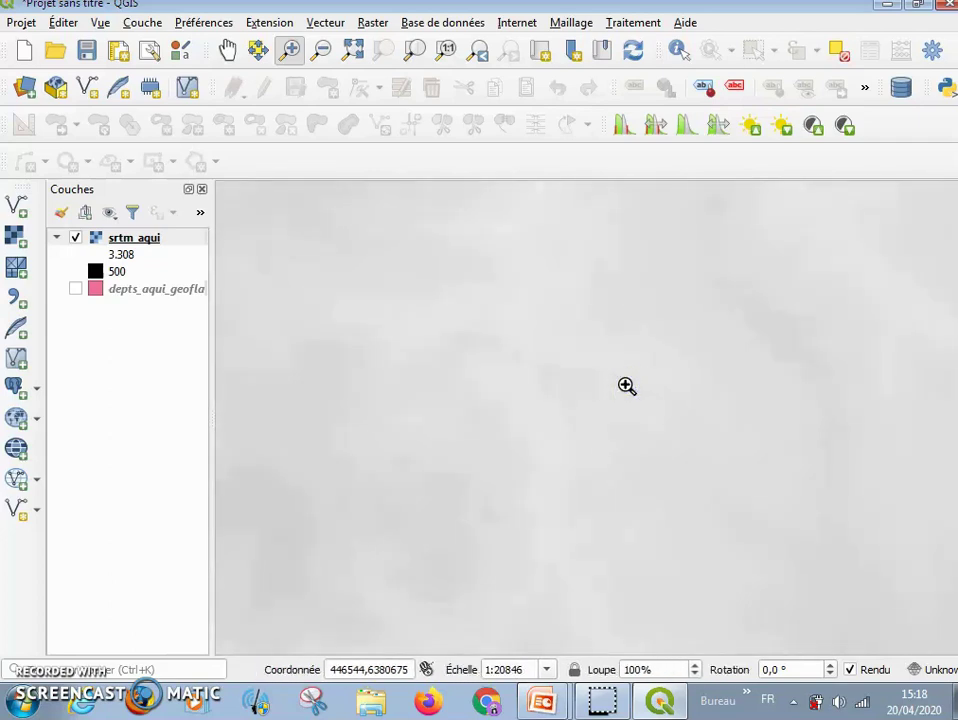
Zoom further into the srtm_aqui raster to examine its individual pixels at a very large scale
click(626, 385)
click(626, 385)
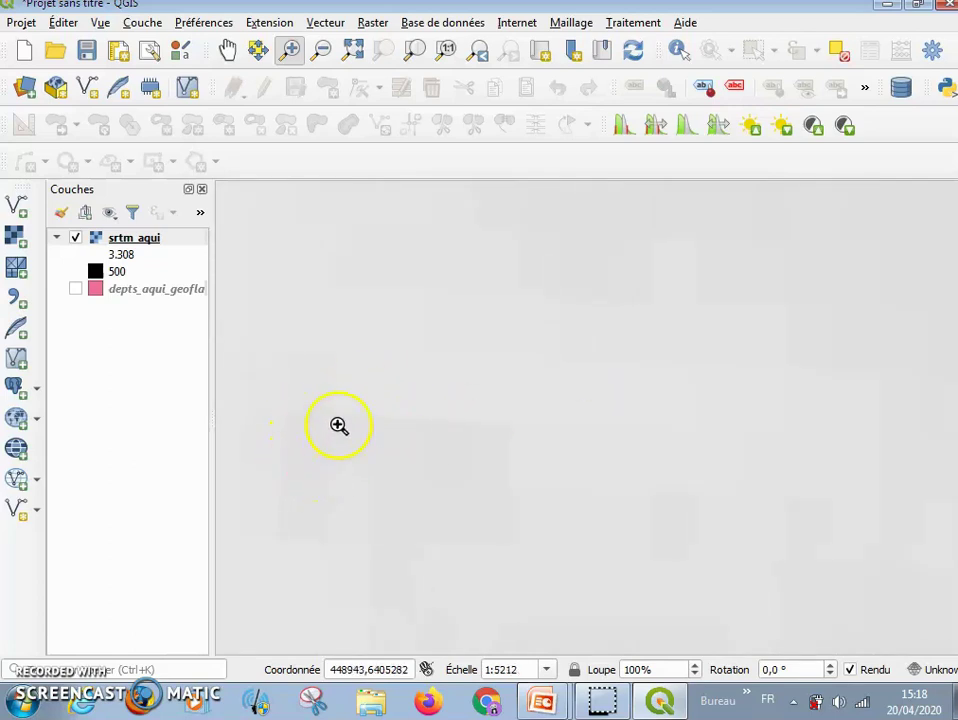
click(307, 463)
click(576, 391)
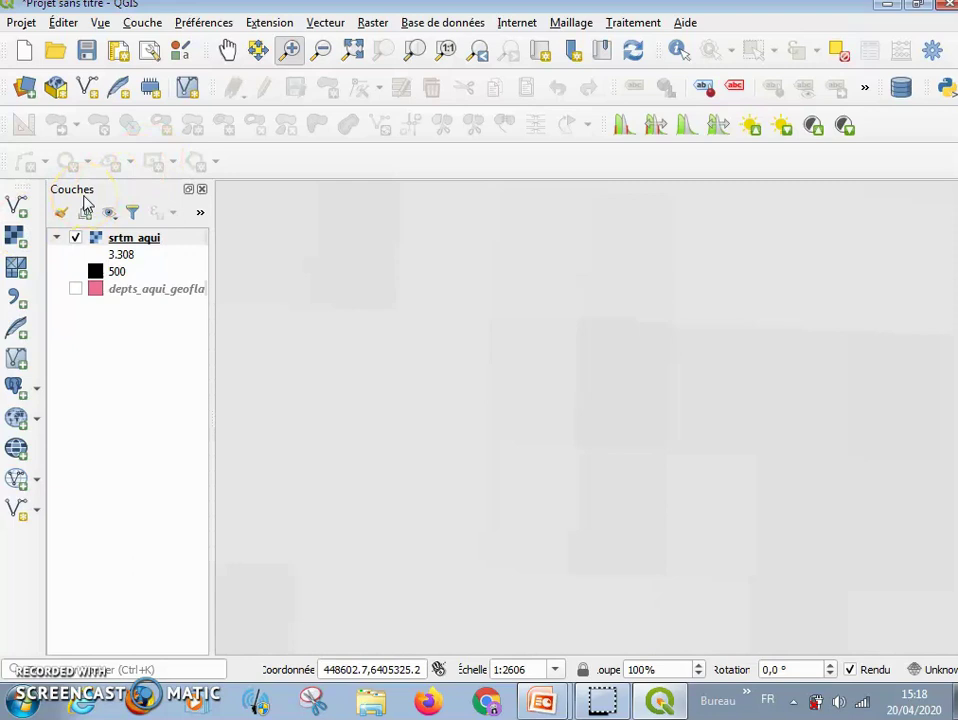
right_click(131, 246)
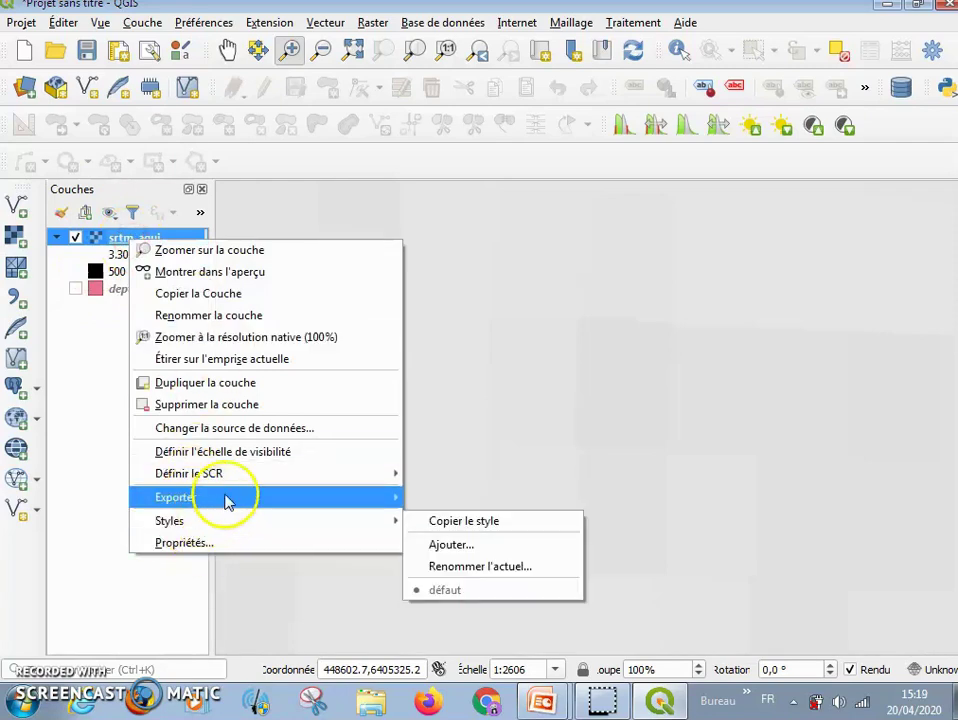
mouse_move(238, 535)
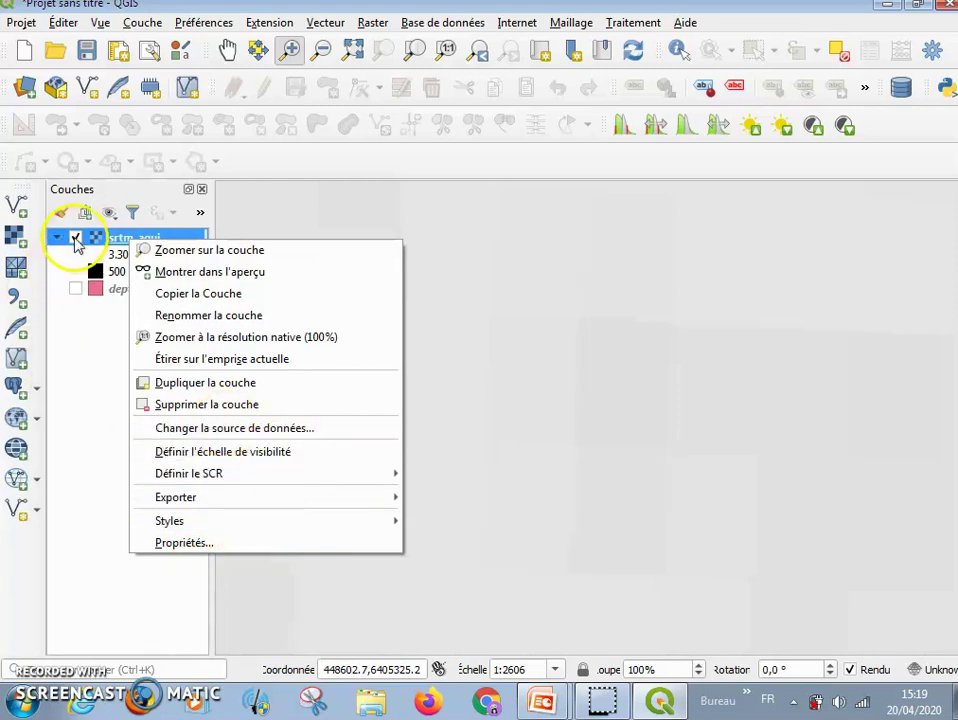
click(88, 244)
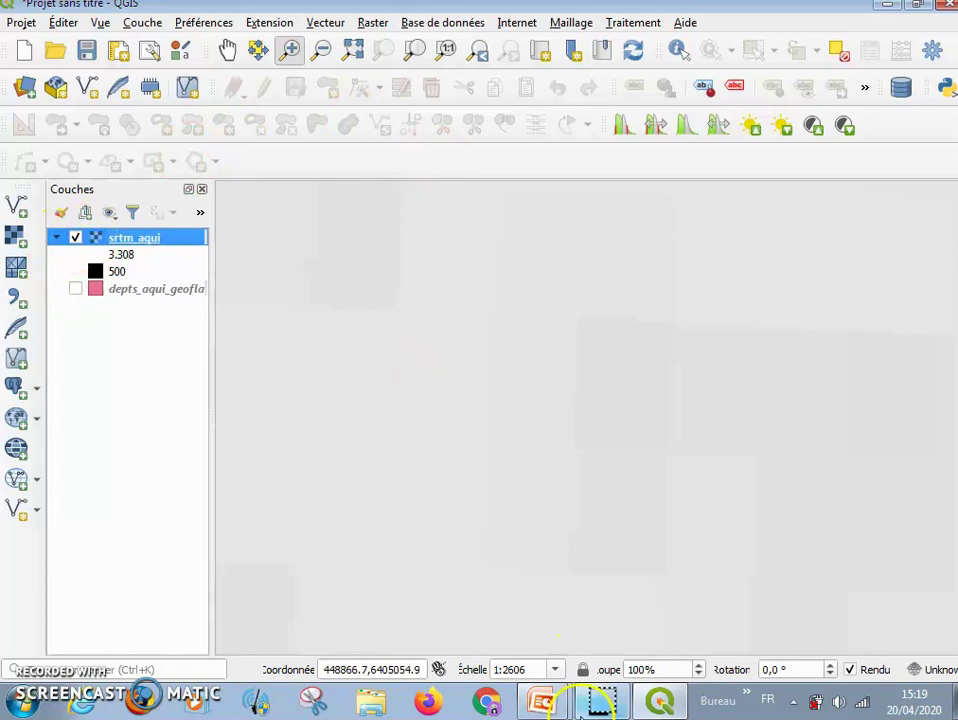
Switch to the PowerPoint slideshow and advance from the raster data slide to the SHP vector format example
click(545, 705)
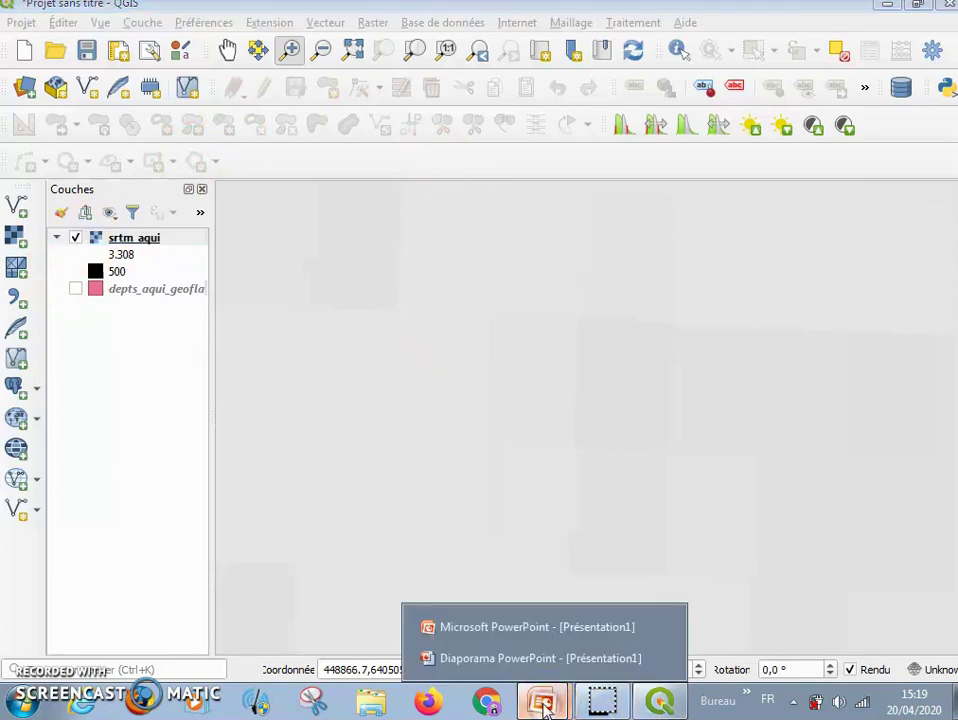
click(543, 659)
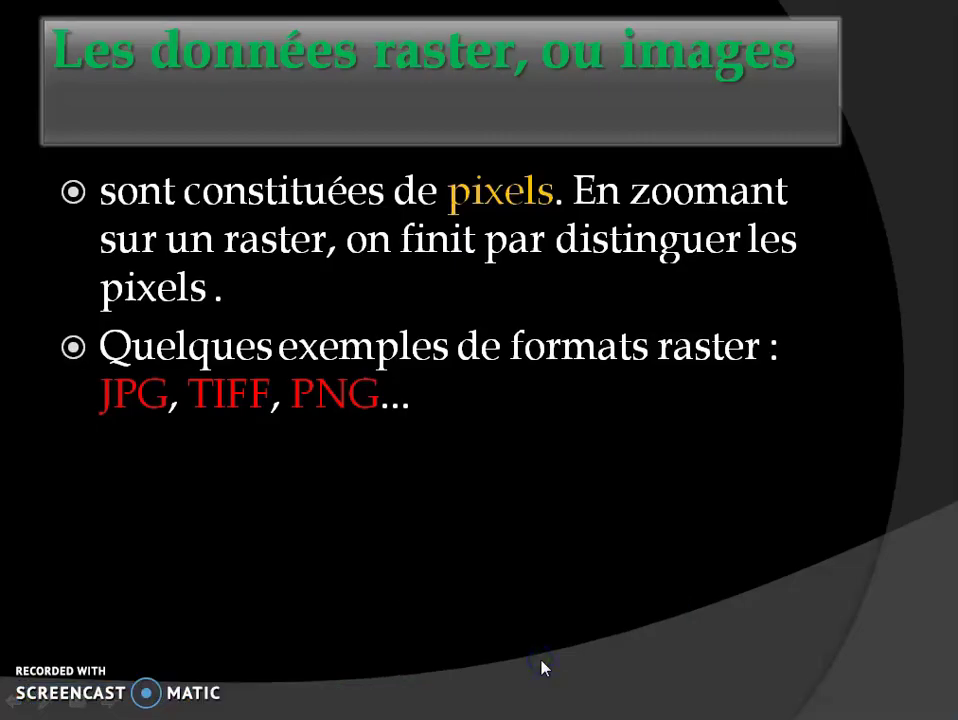
click(526, 520)
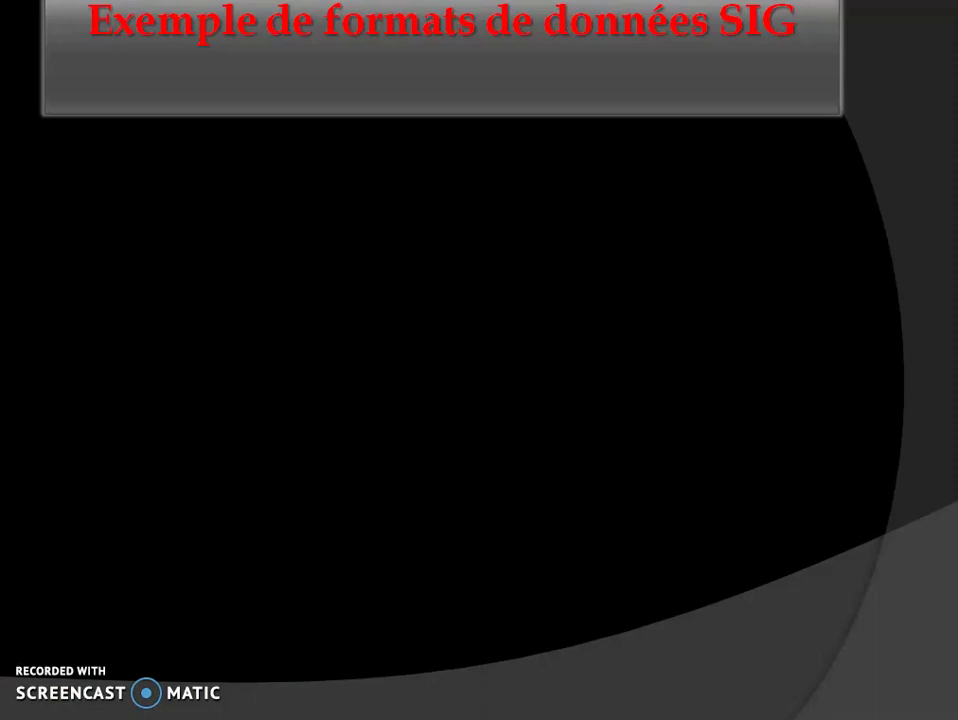
key(Right)
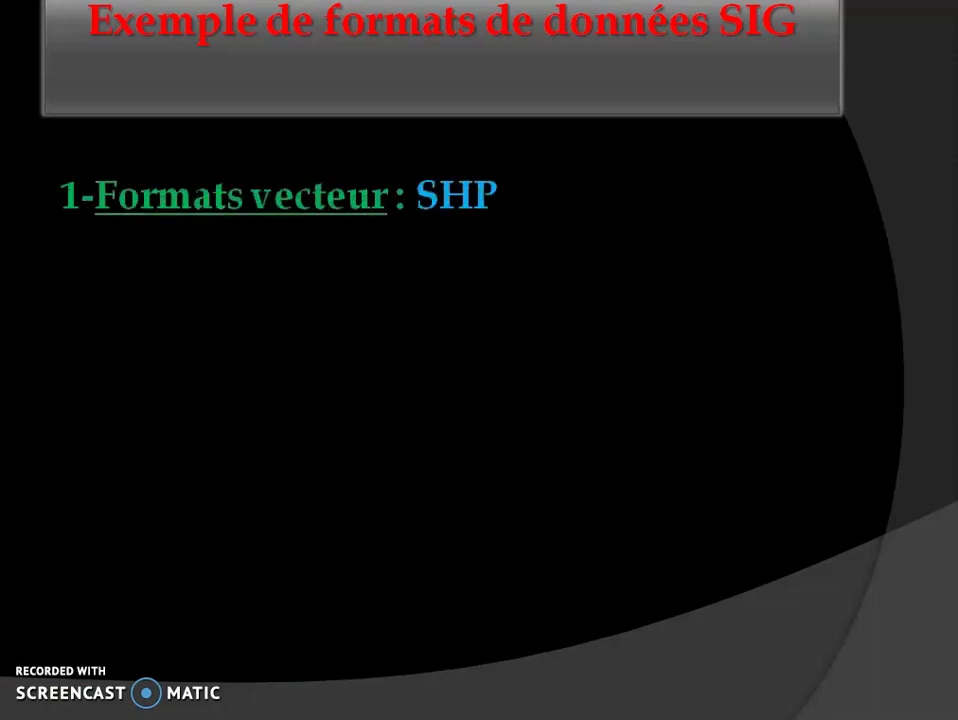
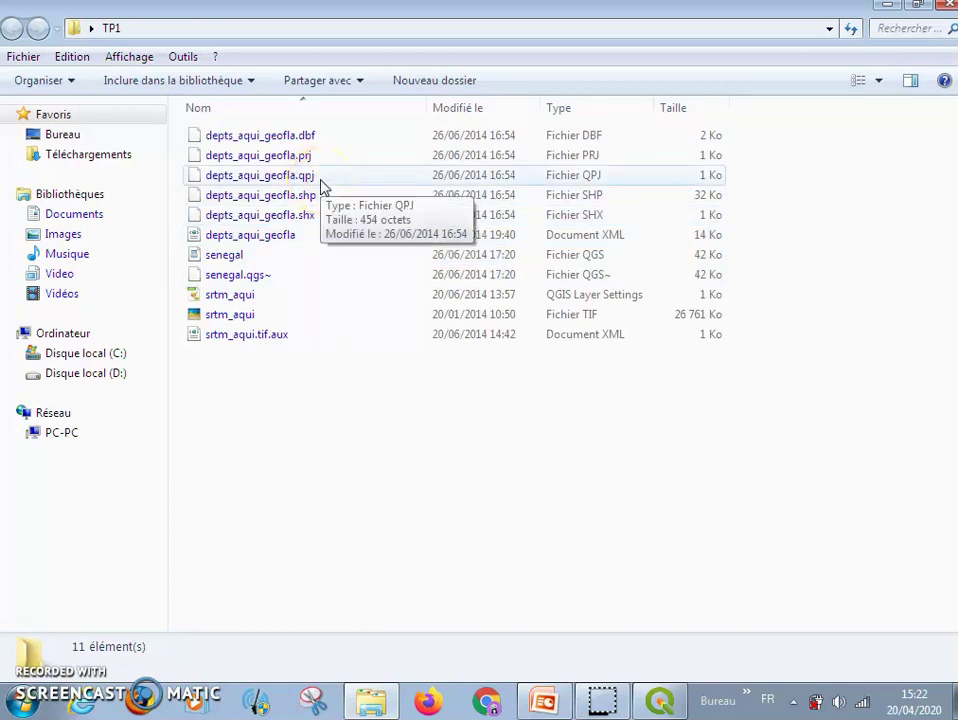
Open the srtm_aqui TIF file from the TP1 folder in the image viewer, examine it up close and close it
click(421, 141)
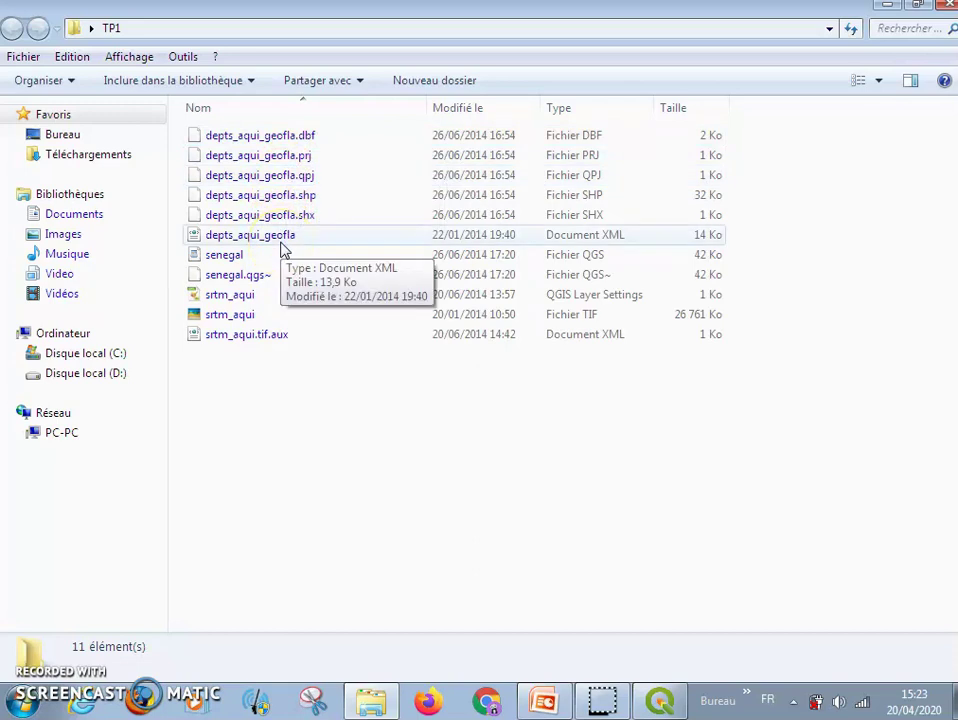
click(210, 315)
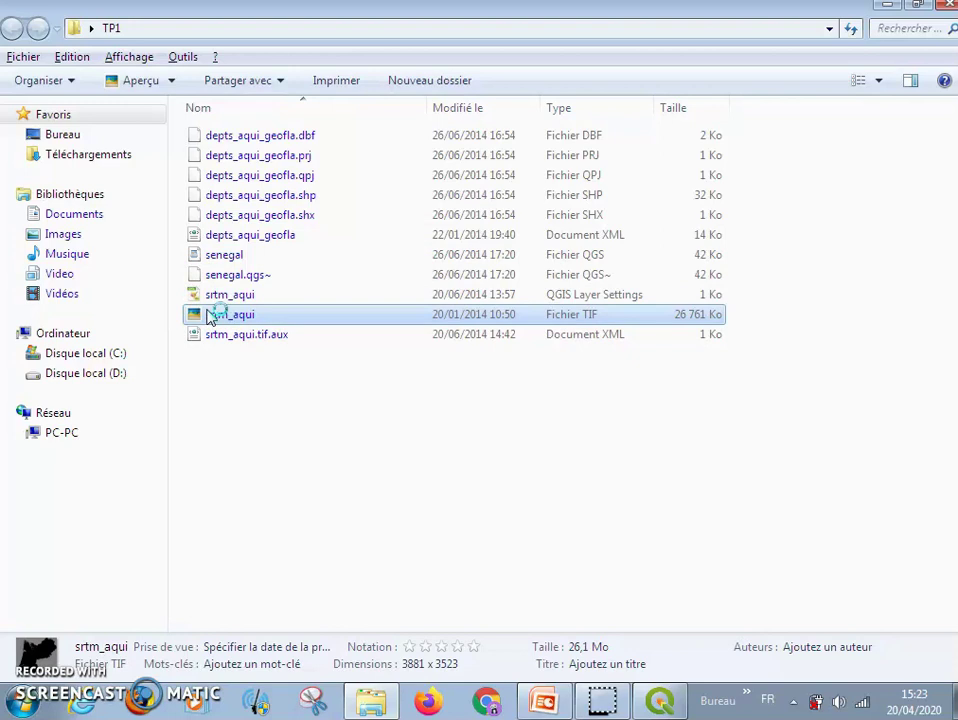
double_click(215, 315)
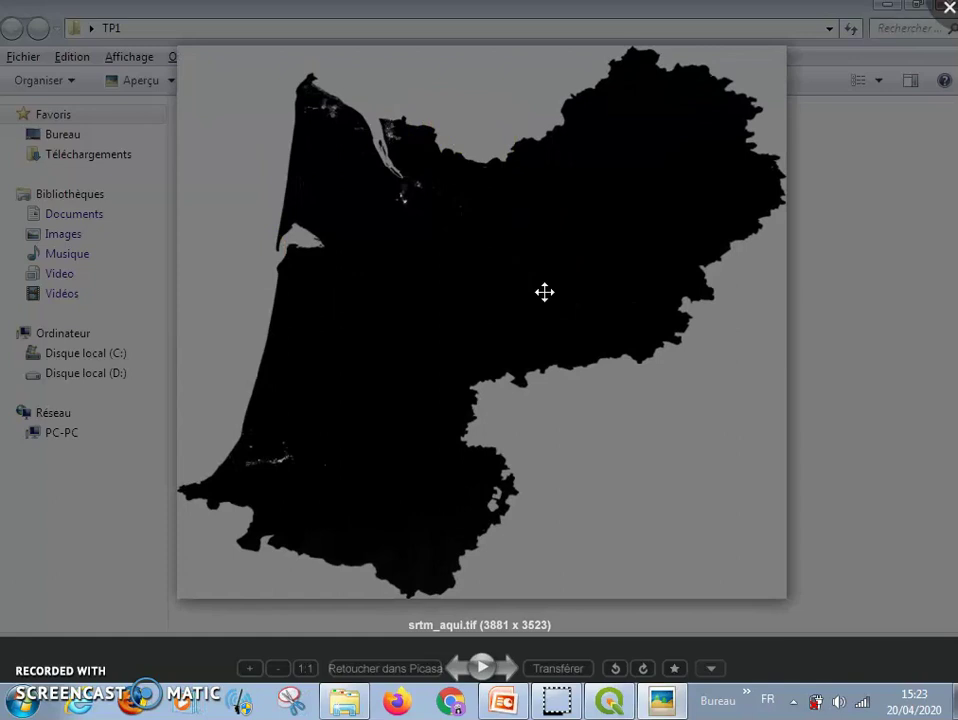
scroll(544, 292, up, 5)
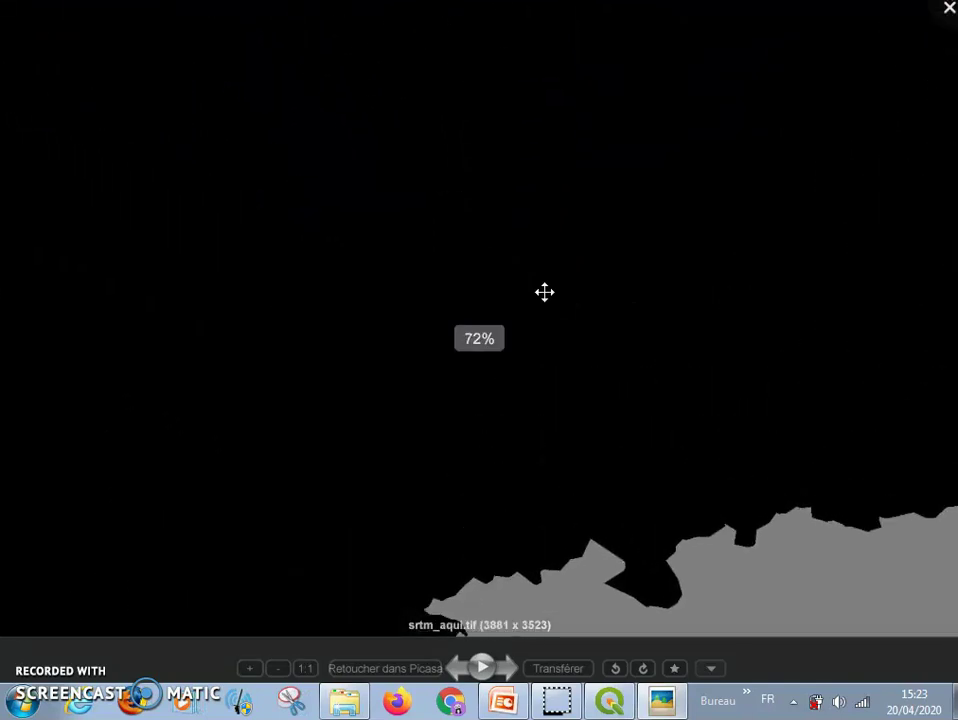
scroll(544, 292, up, 2)
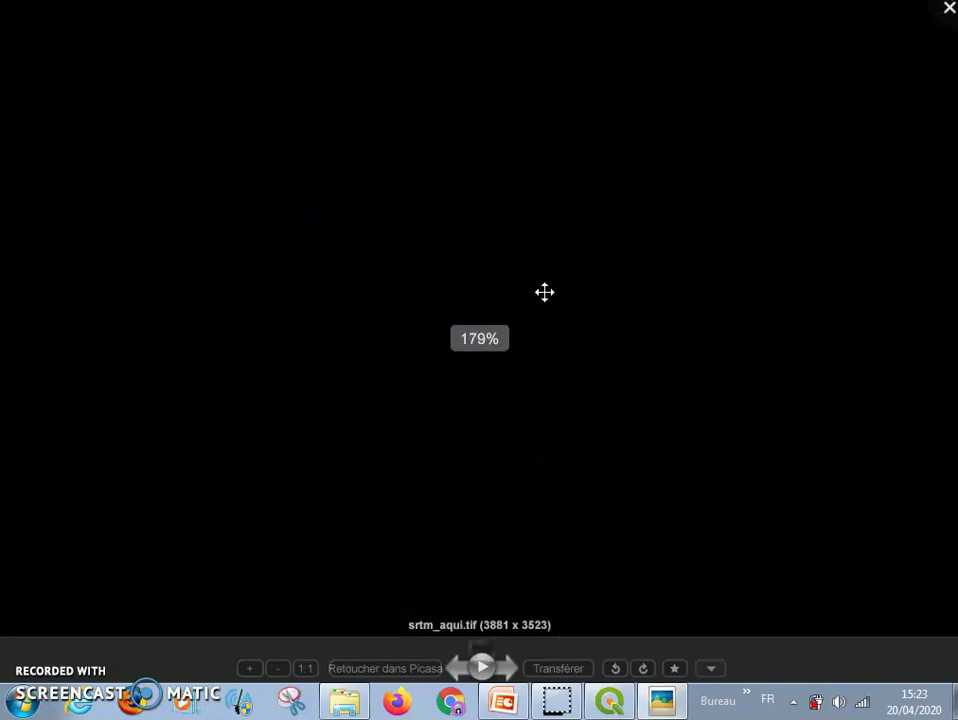
scroll(544, 292, down, 3)
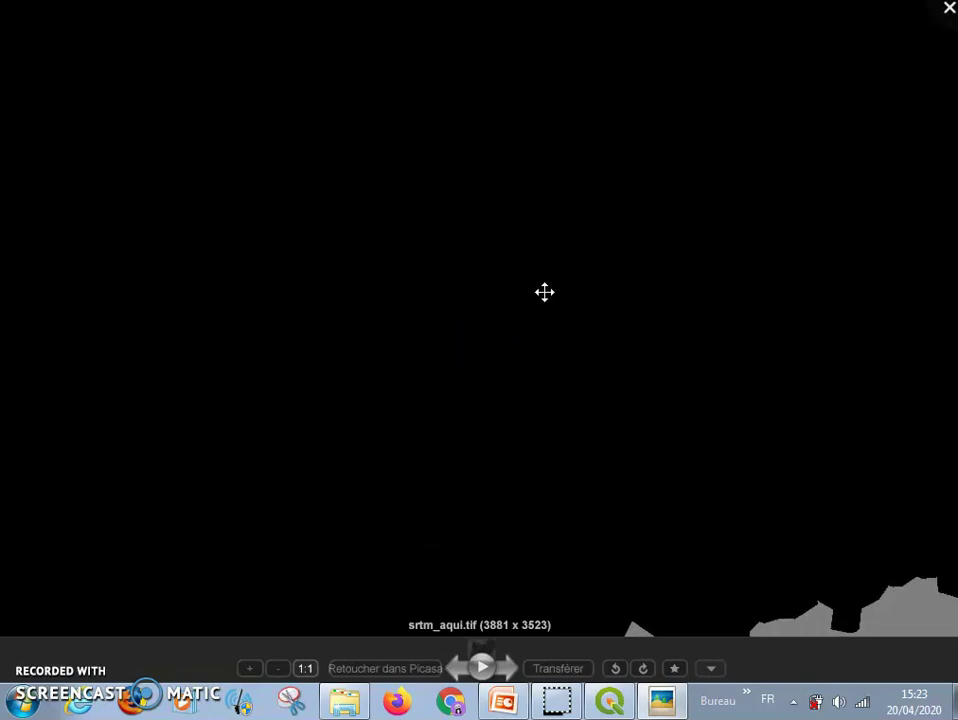
drag(684, 508, 673, 370)
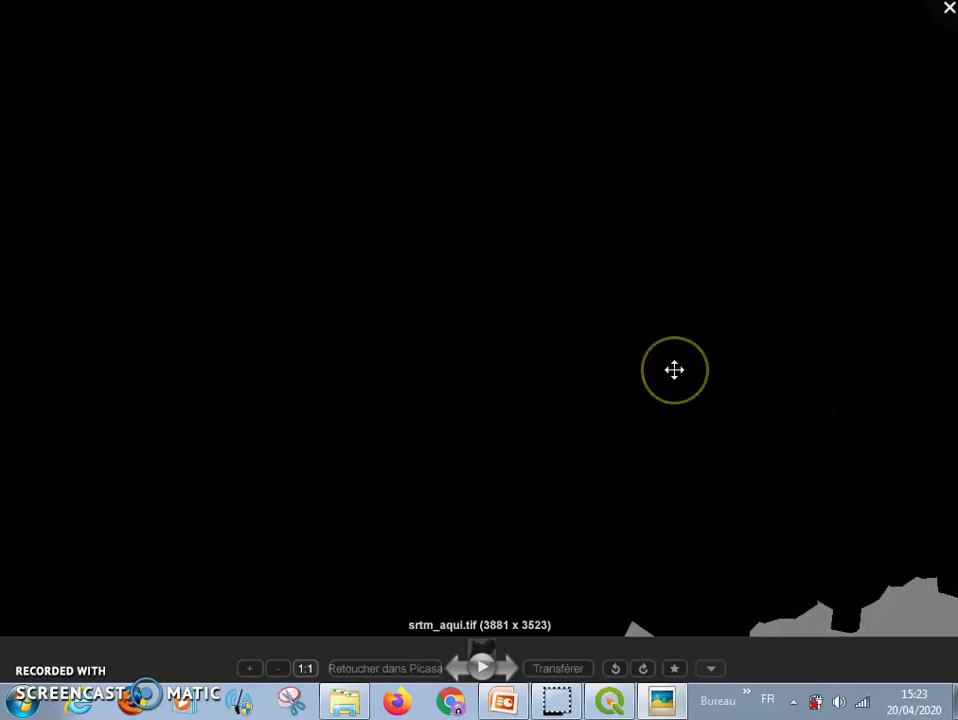
key(Escape)
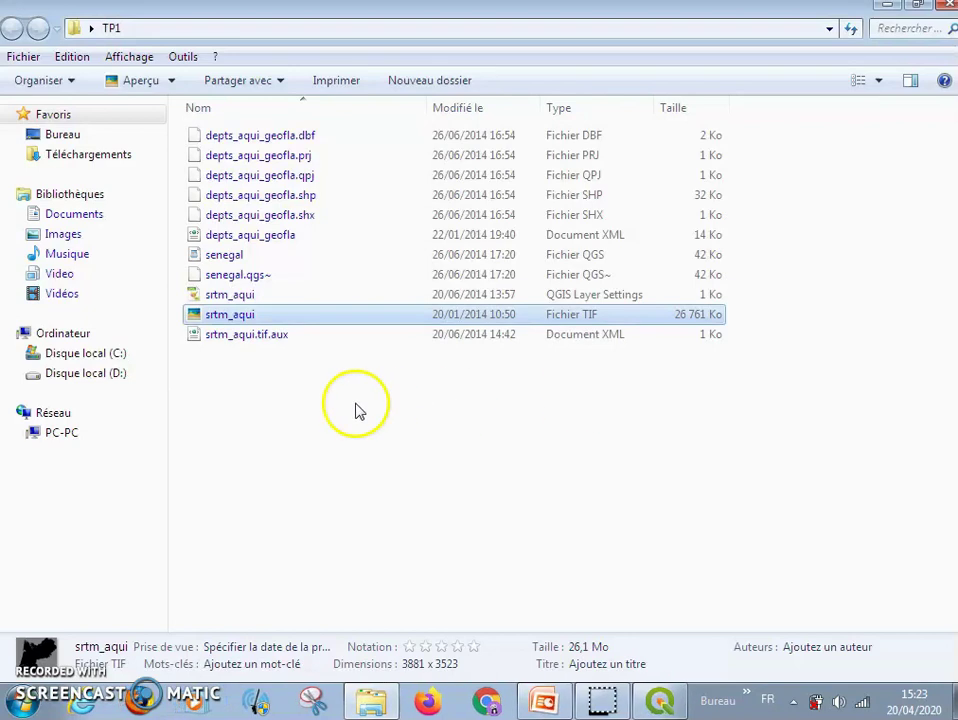
Inspect the raster's companion files in the TP1 folder: srtm_aqui.tif.aux and the srtm_aqui QGIS Layer Settings file
click(277, 340)
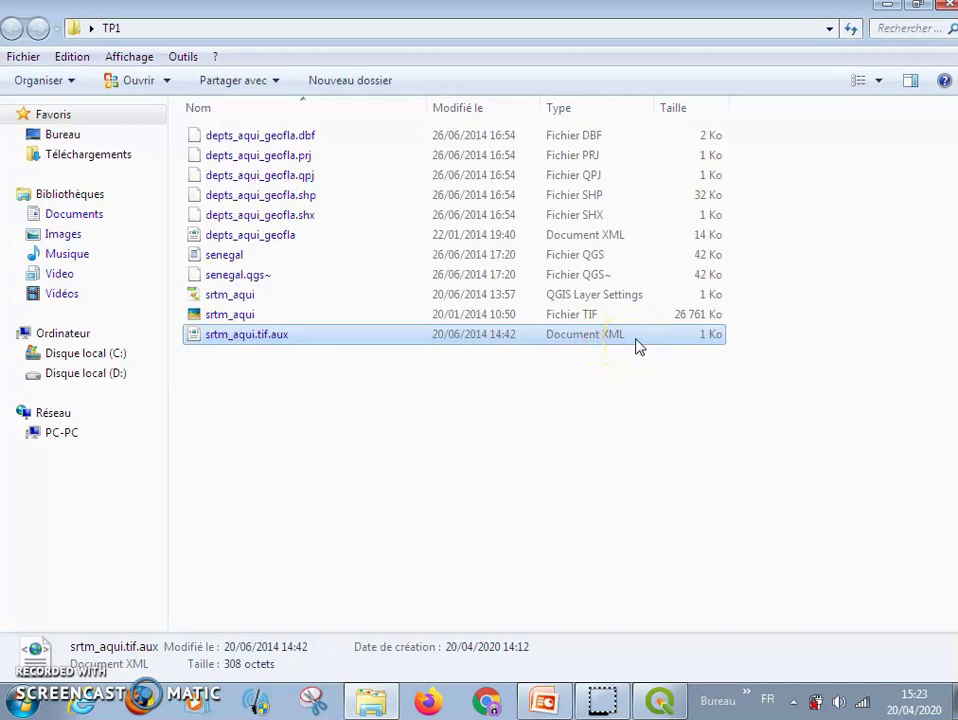
click(550, 345)
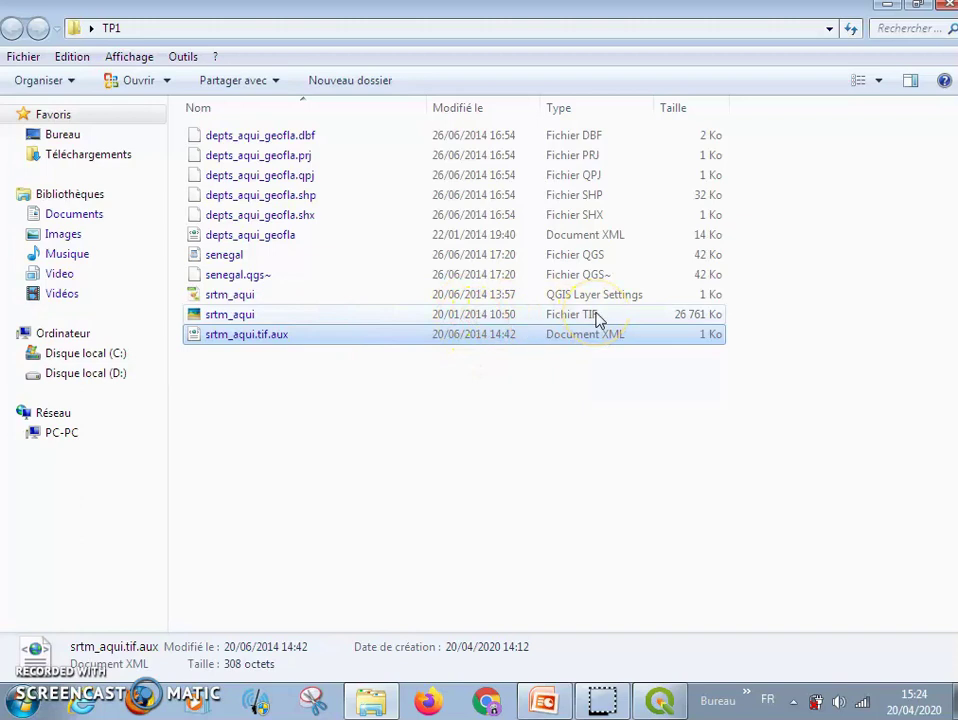
click(414, 299)
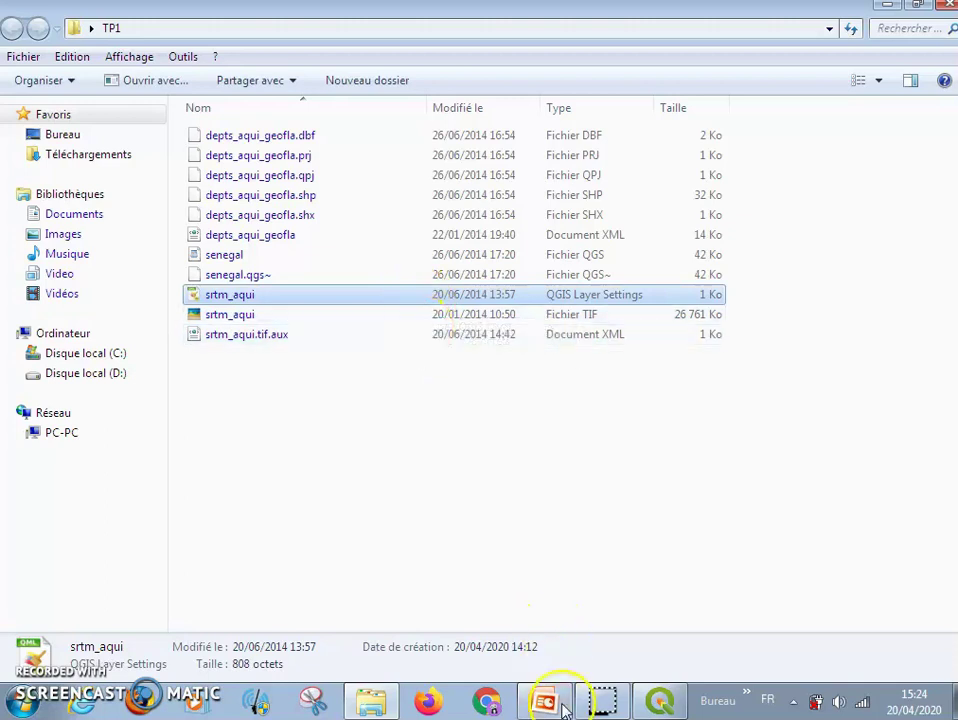
Switch to PowerPoint, start the slideshow from slide 7 on the GeoTIFF format and advance to the slide about GIS projects
mouse_move(563, 707)
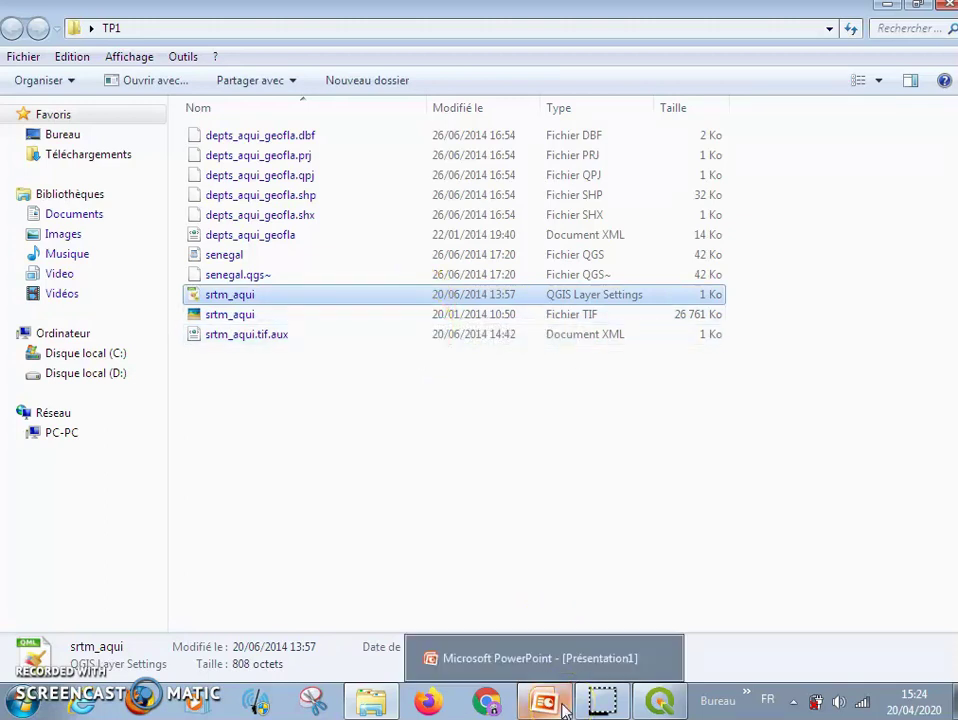
click(563, 707)
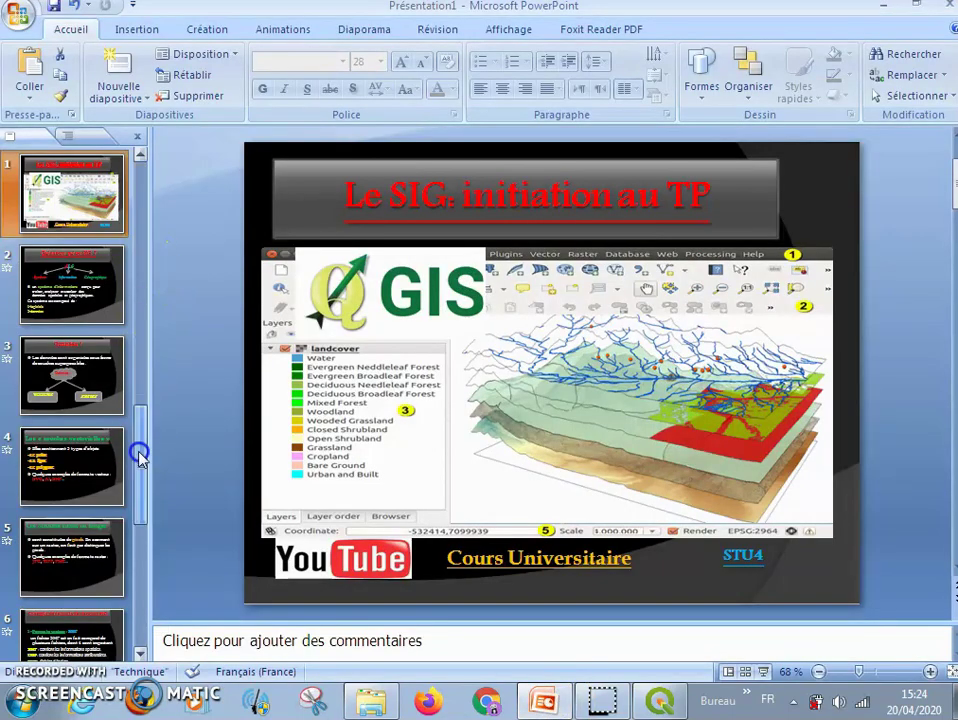
scroll(135, 465, down, 3)
click(92, 530)
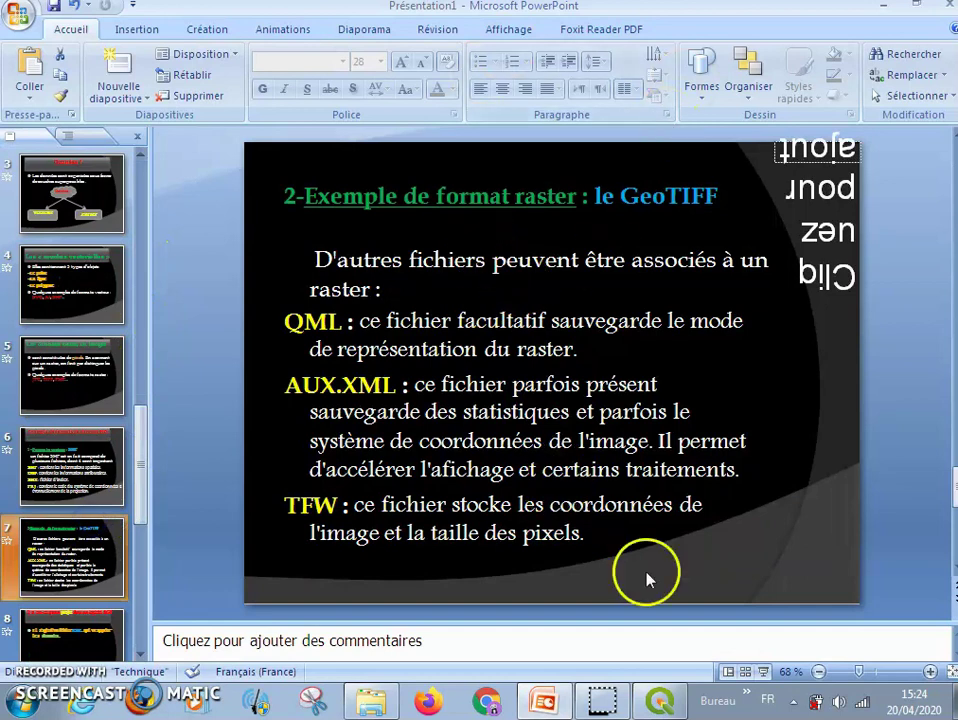
click(762, 672)
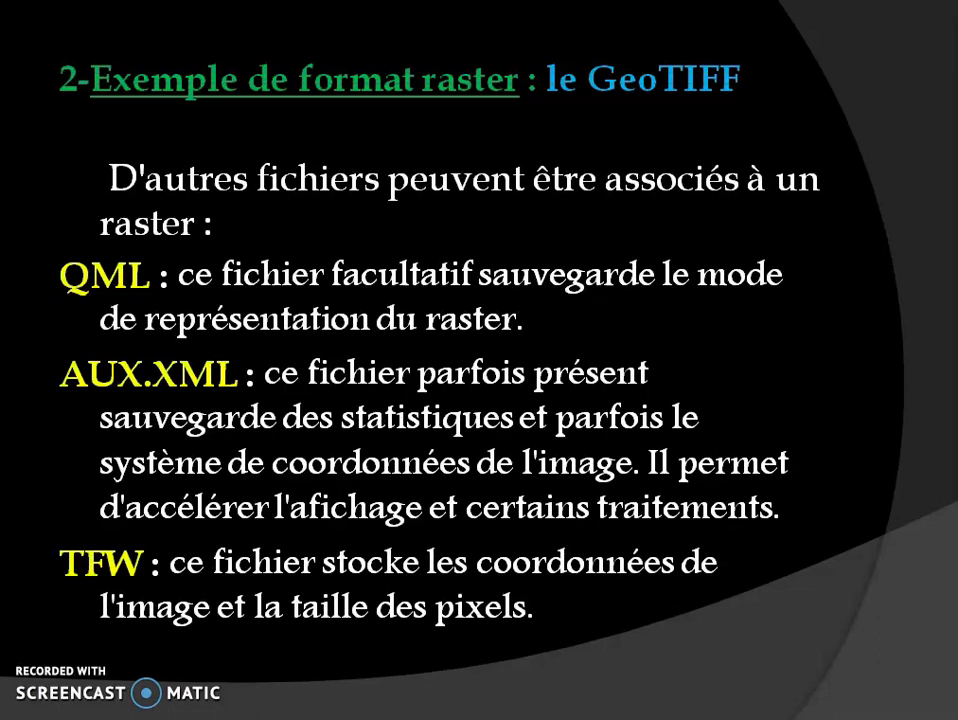
key(Right)
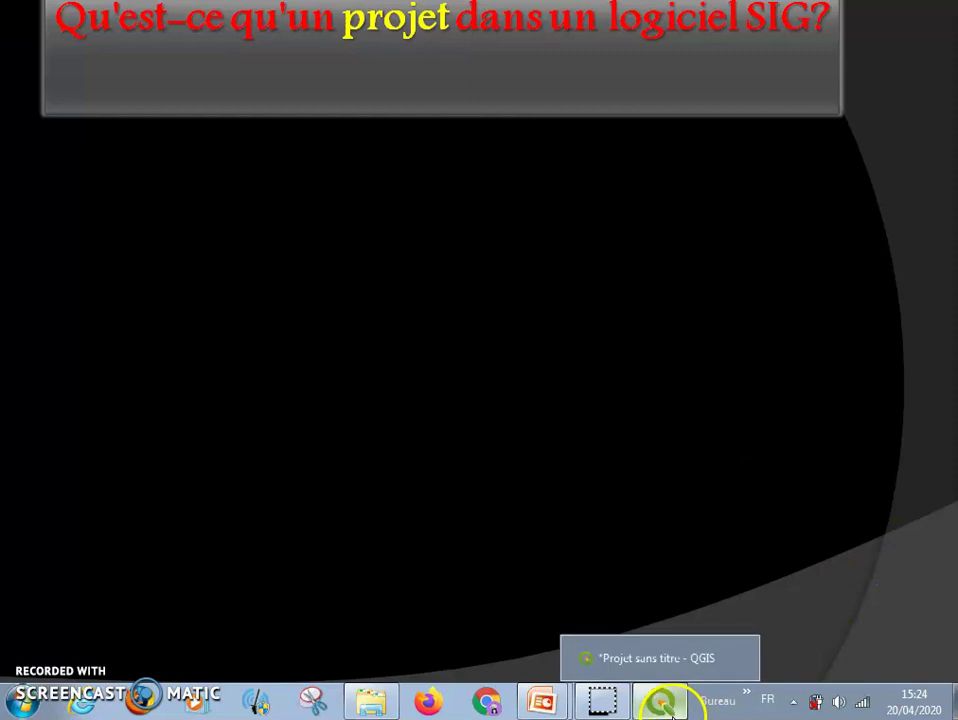
Switch to QGIS, show the depts_aqui_geofla layer, zoom to the full extent and move that layer above srtm_aqui
click(663, 702)
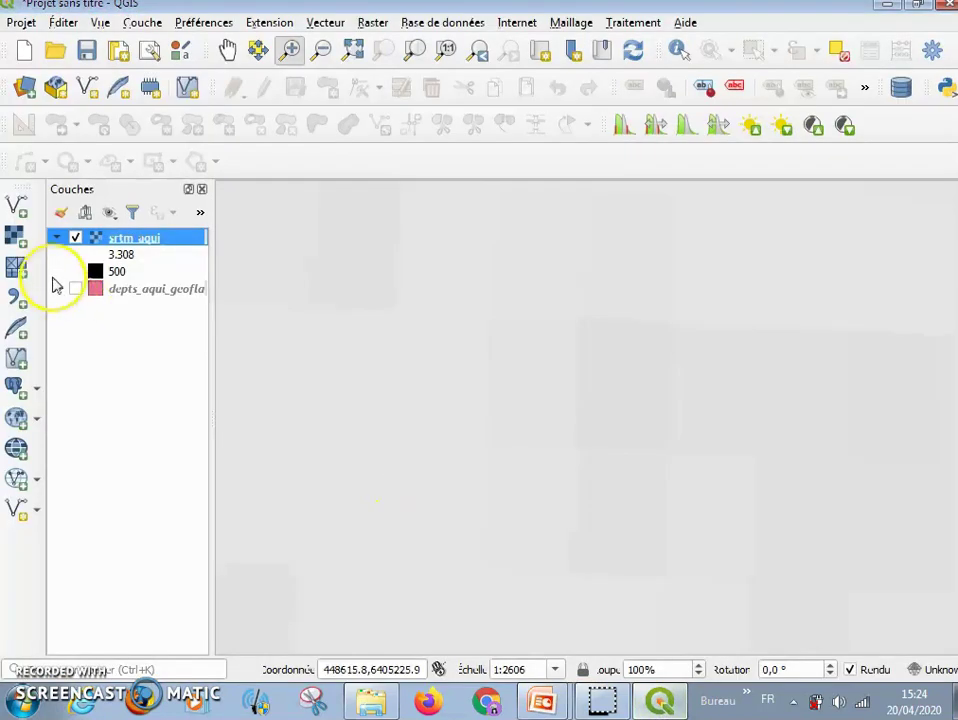
click(75, 290)
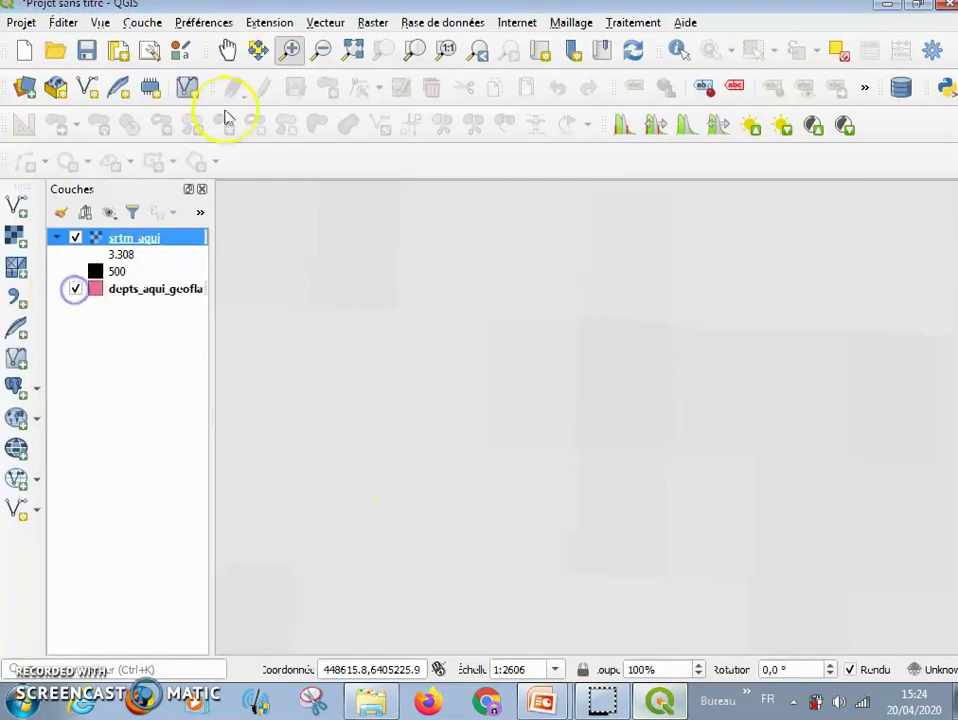
click(354, 52)
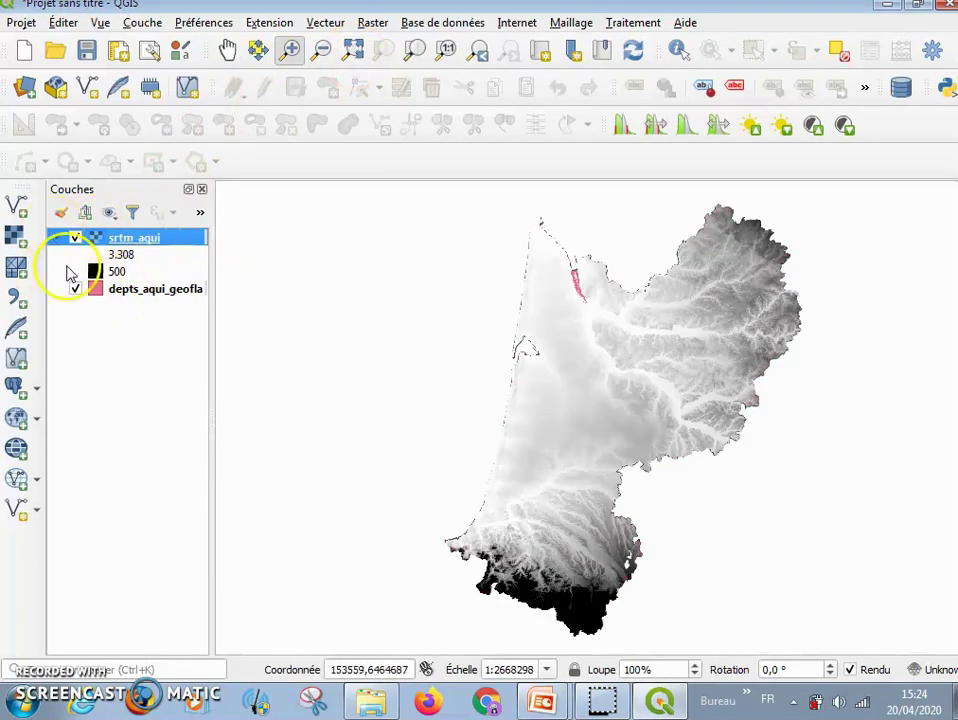
drag(113, 292, 112, 238)
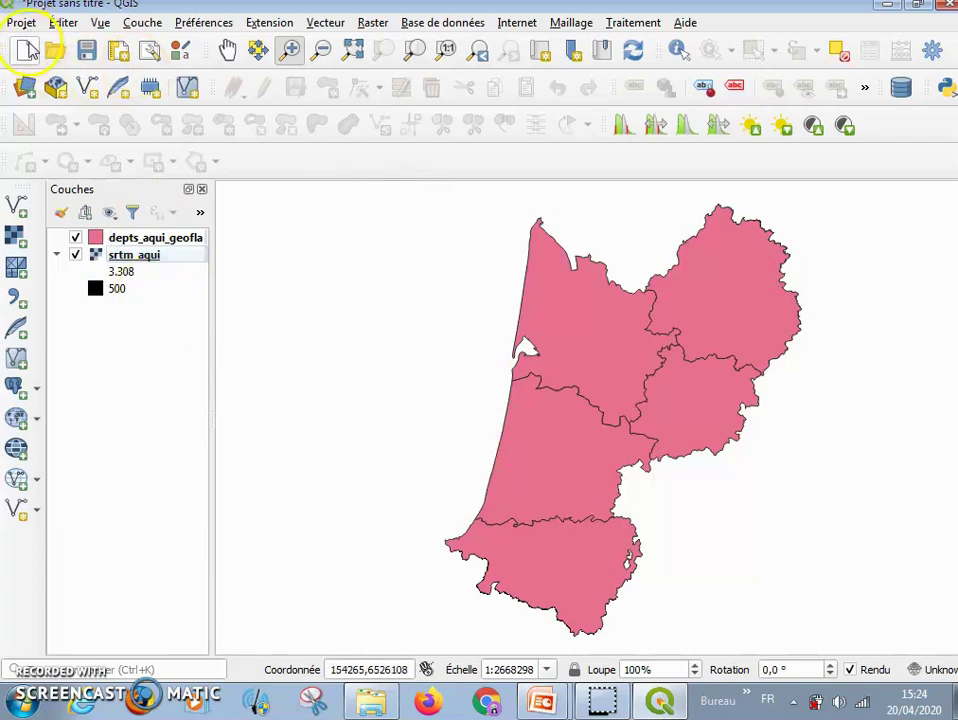
Create a new empty project, discarding the current one without saving, after locating the senegal QGS project file in the TP1 folder
click(24, 52)
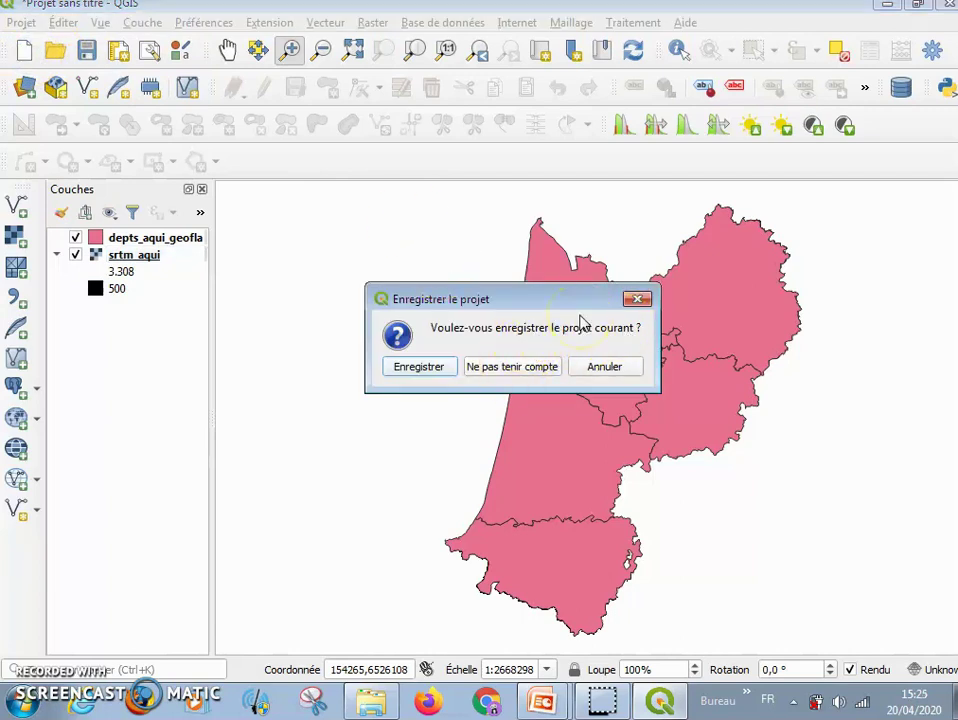
click(372, 700)
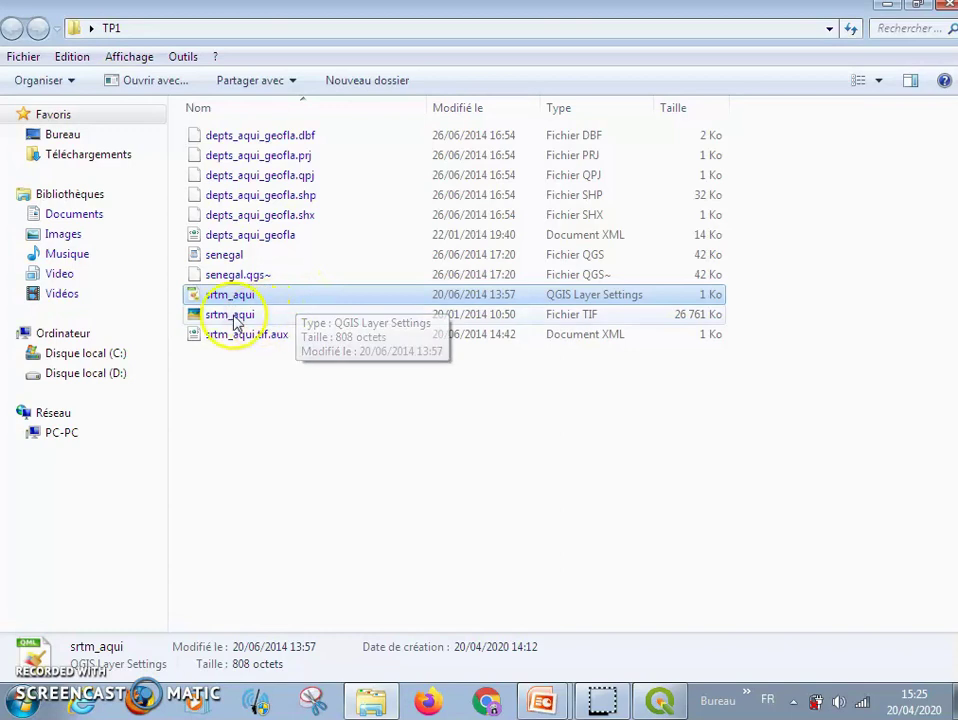
click(207, 258)
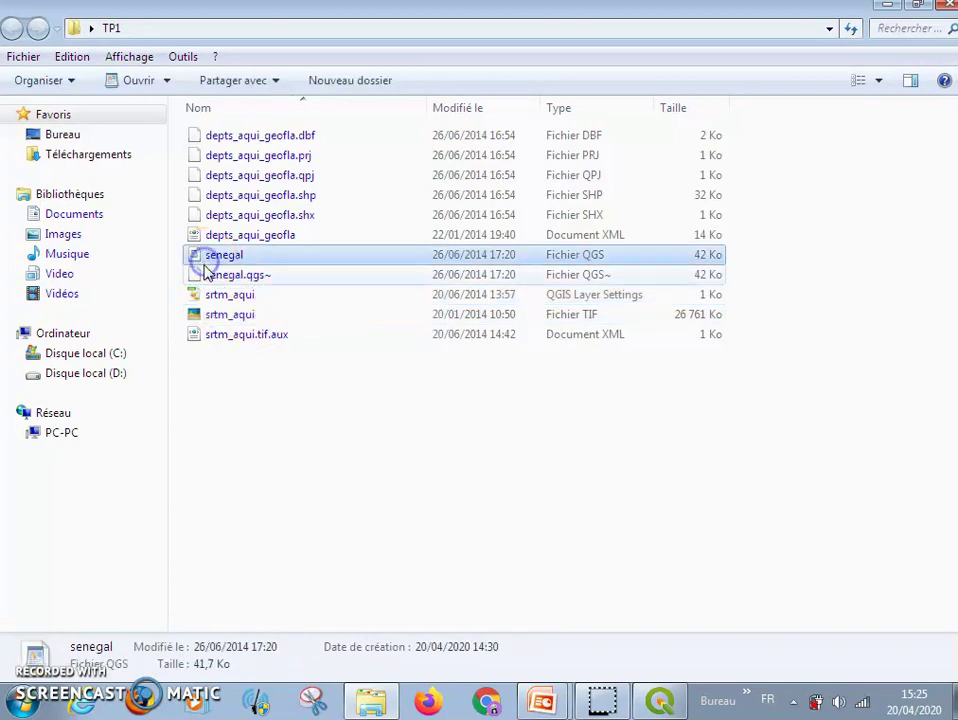
click(656, 703)
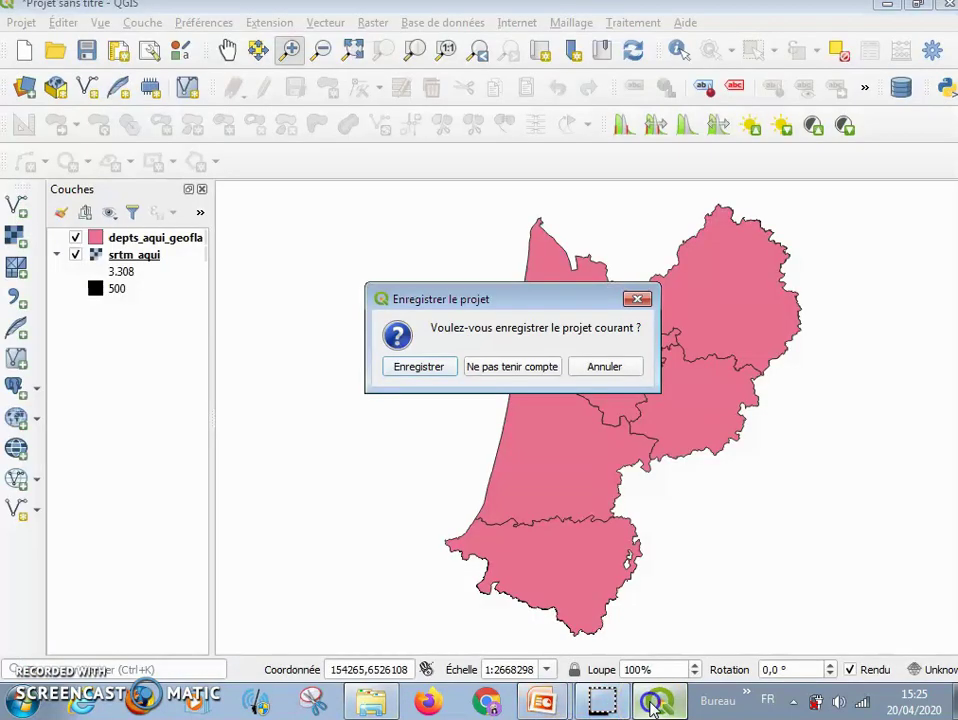
click(503, 369)
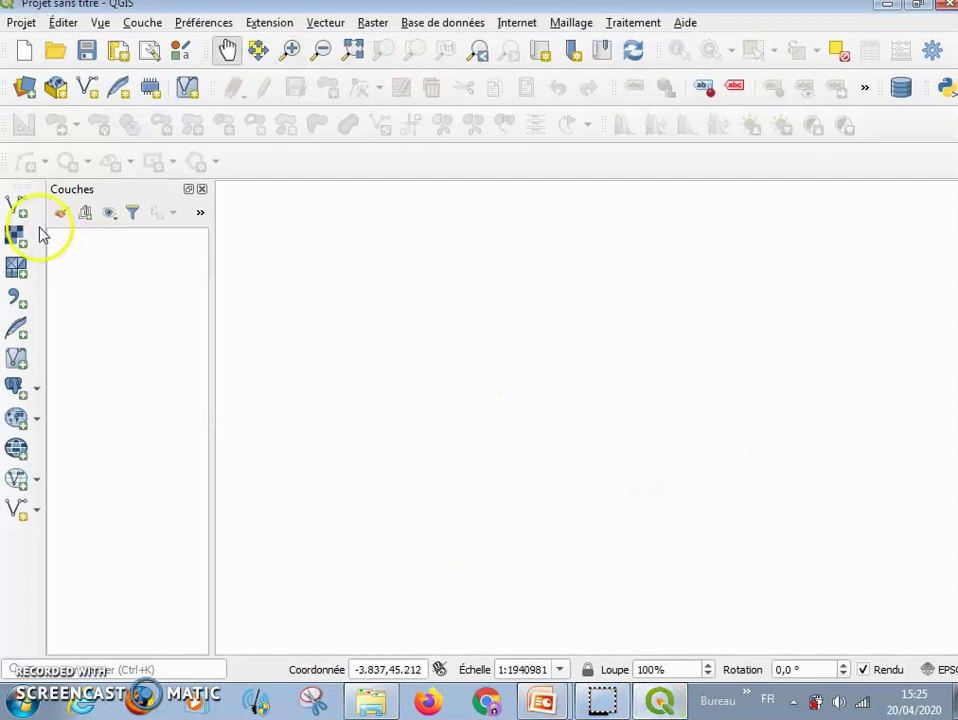
Open the senegal project from the desktop's TP1 folder, keeping its unusable layers, and check that folder for the project's data files
click(55, 57)
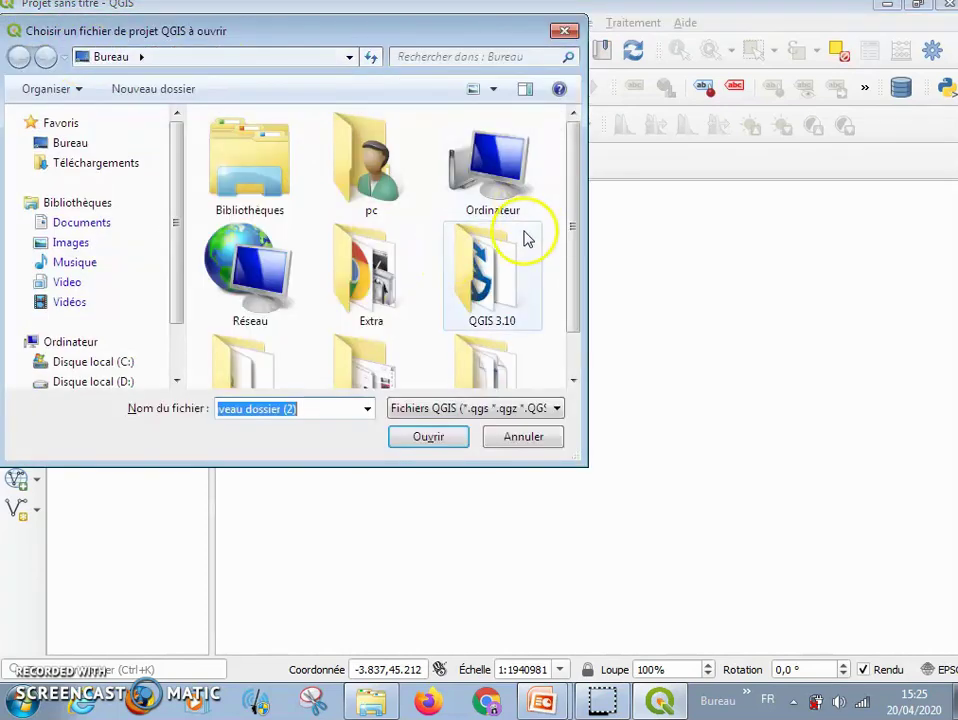
drag(575, 213, 569, 289)
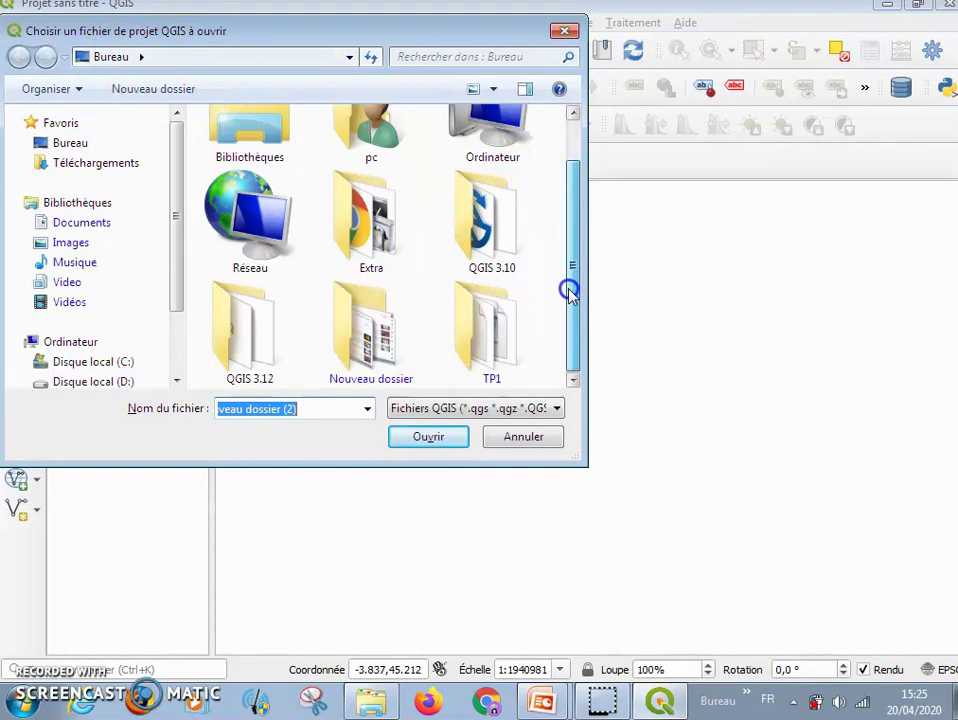
double_click(519, 322)
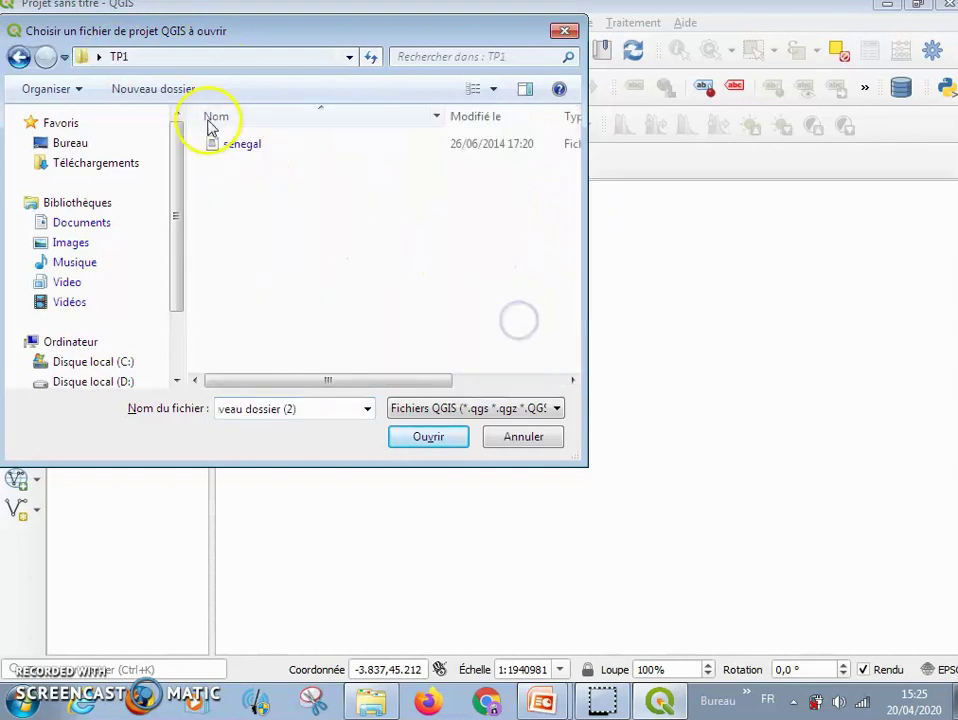
click(218, 150)
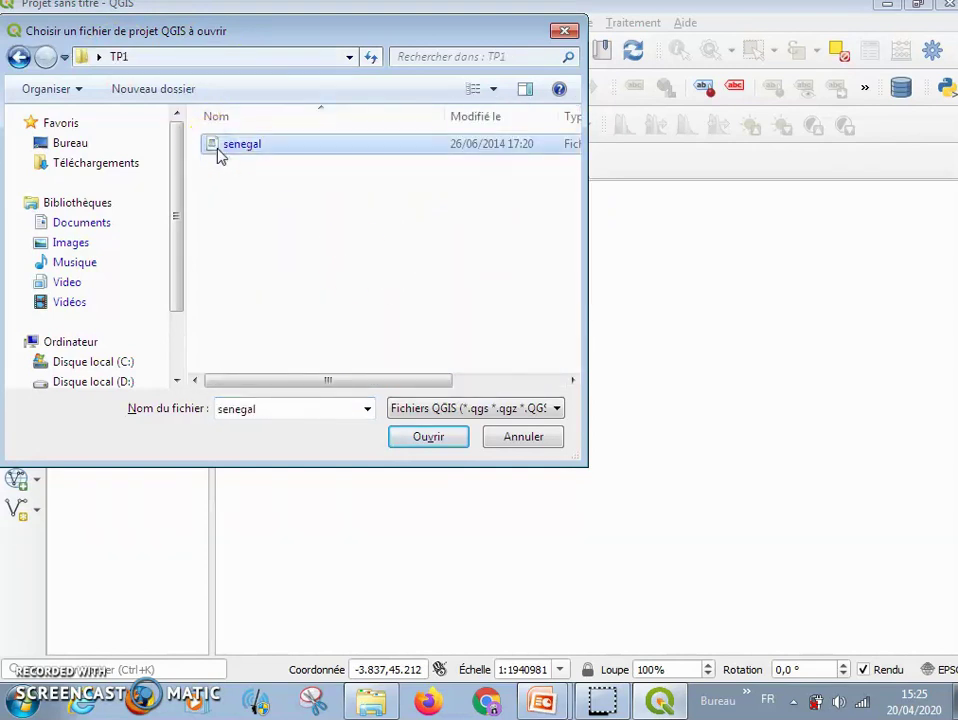
click(430, 437)
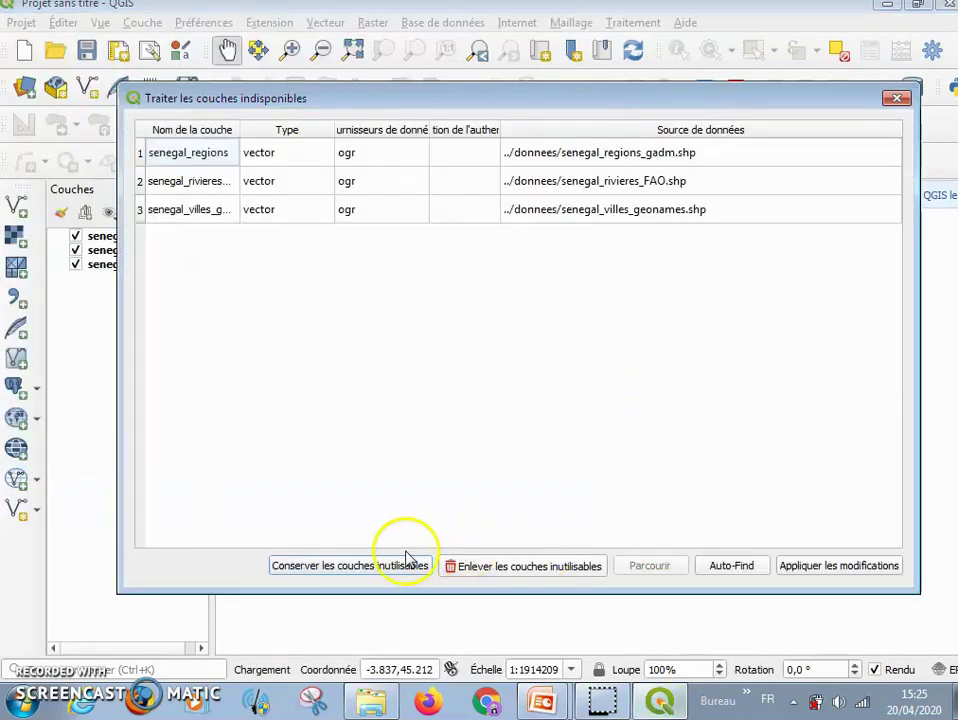
click(383, 566)
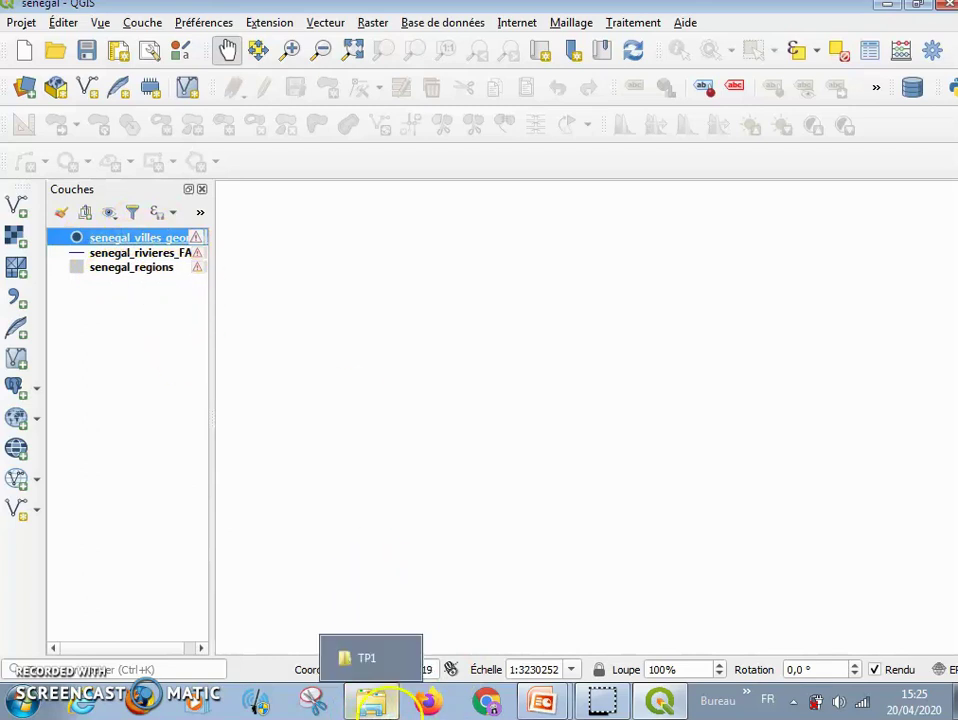
click(370, 700)
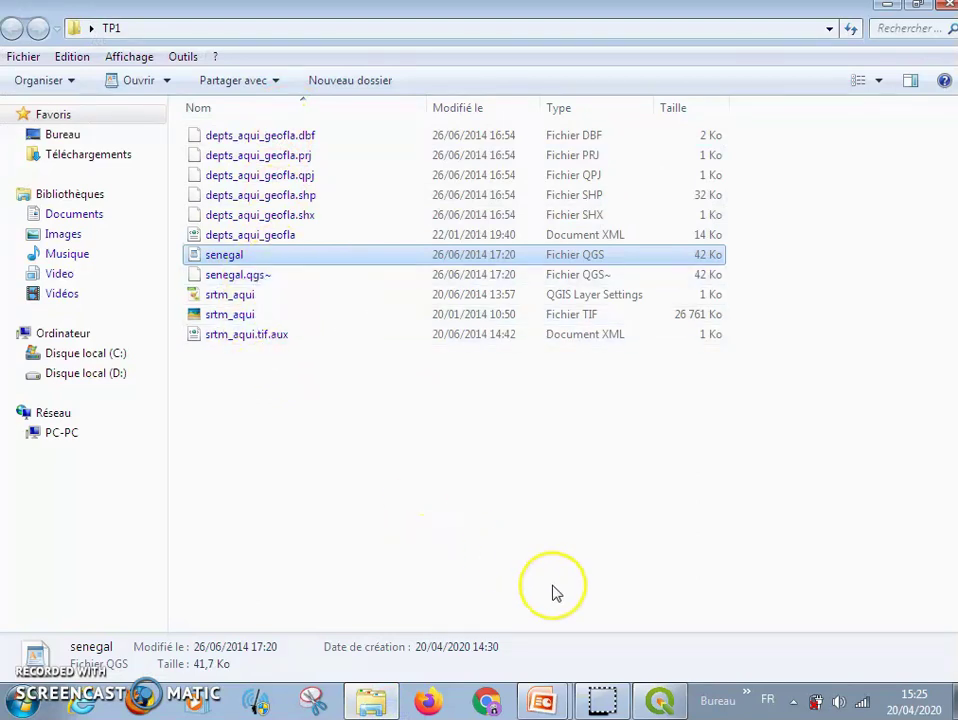
click(662, 705)
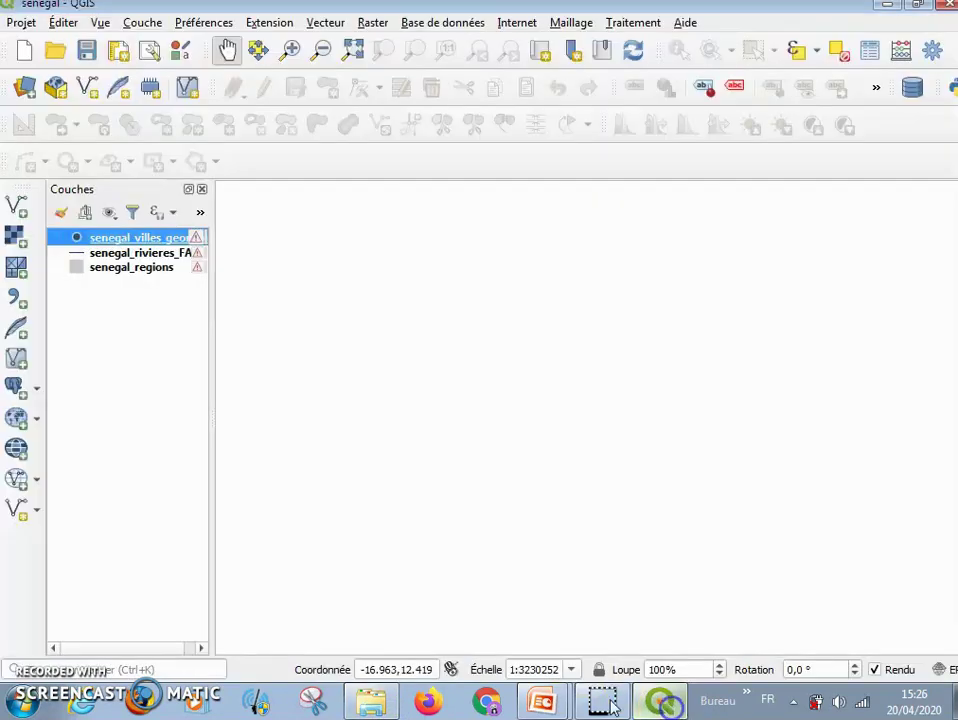
Open the senegal project from the projets folder of D:\TP_GEOINFO_2020_STU4\TutoQGIS_01_PriseEnMain
click(54, 50)
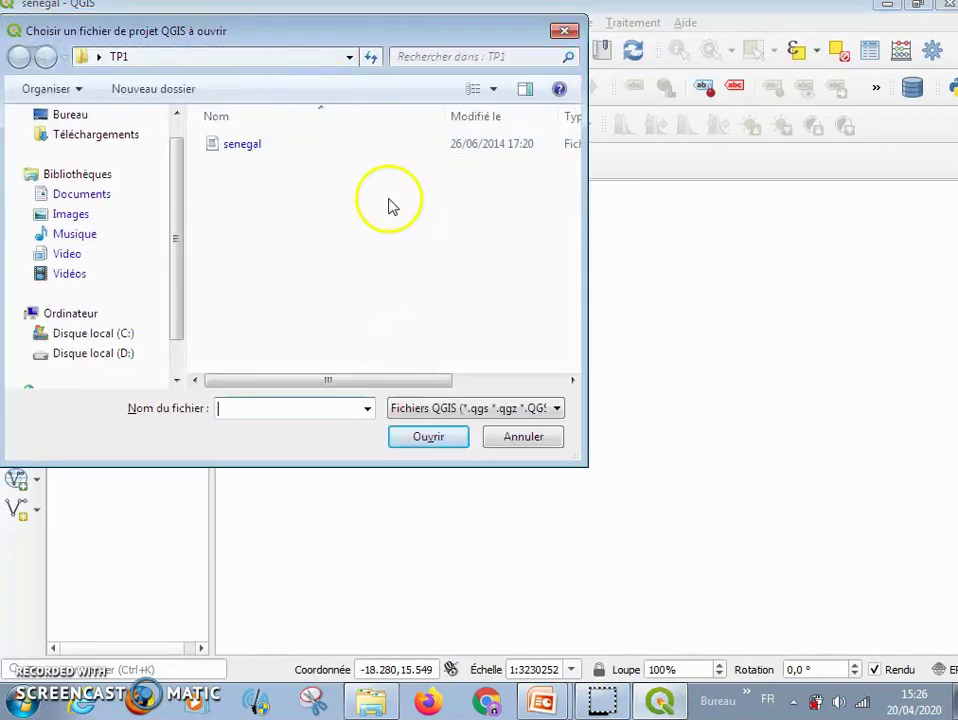
click(163, 55)
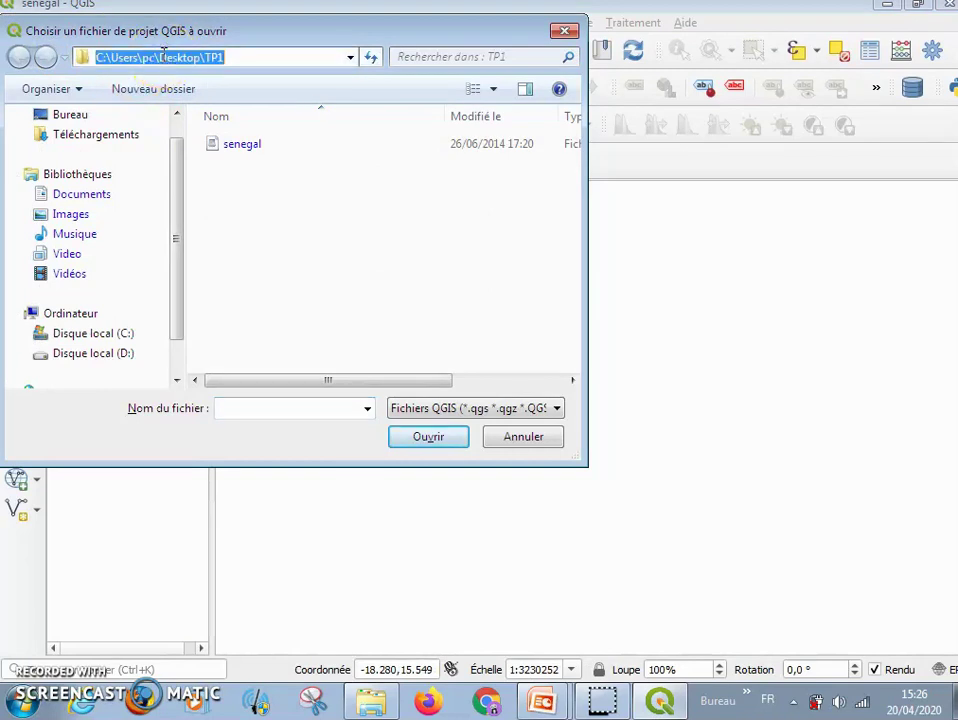
text(D:\_GEOINFO_2020_STU4\TutoQGIS_01_PriseEnMain)
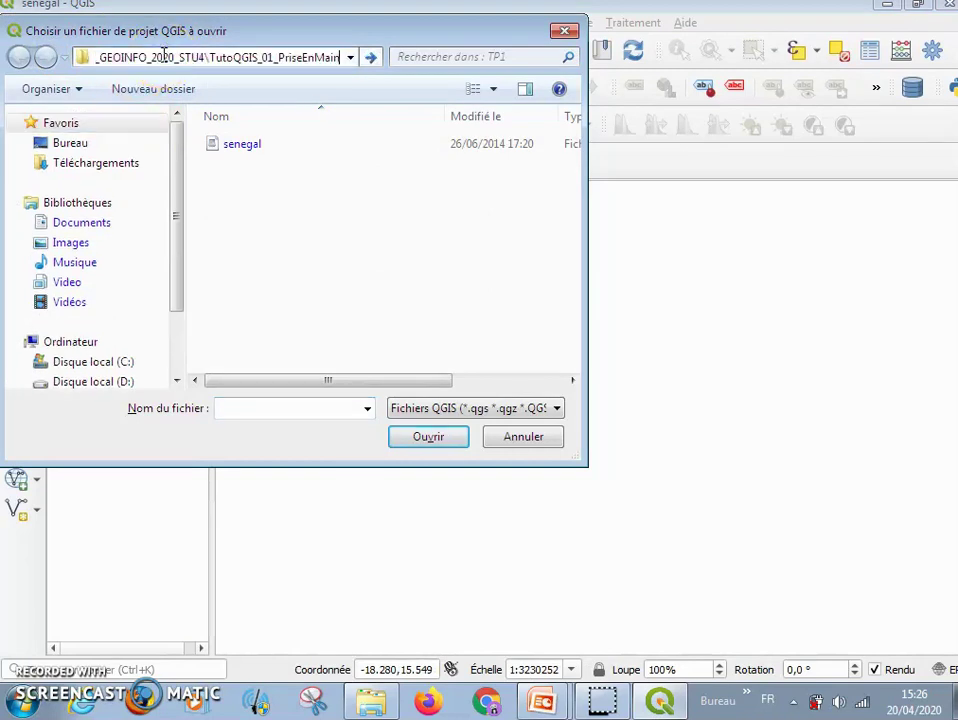
key(Return)
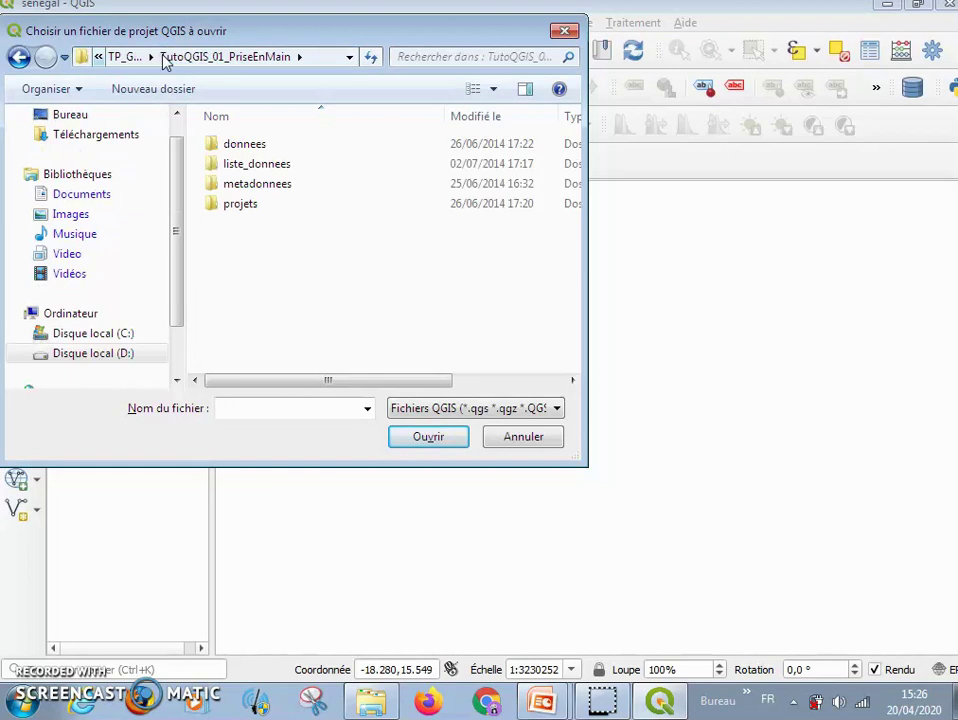
click(244, 204)
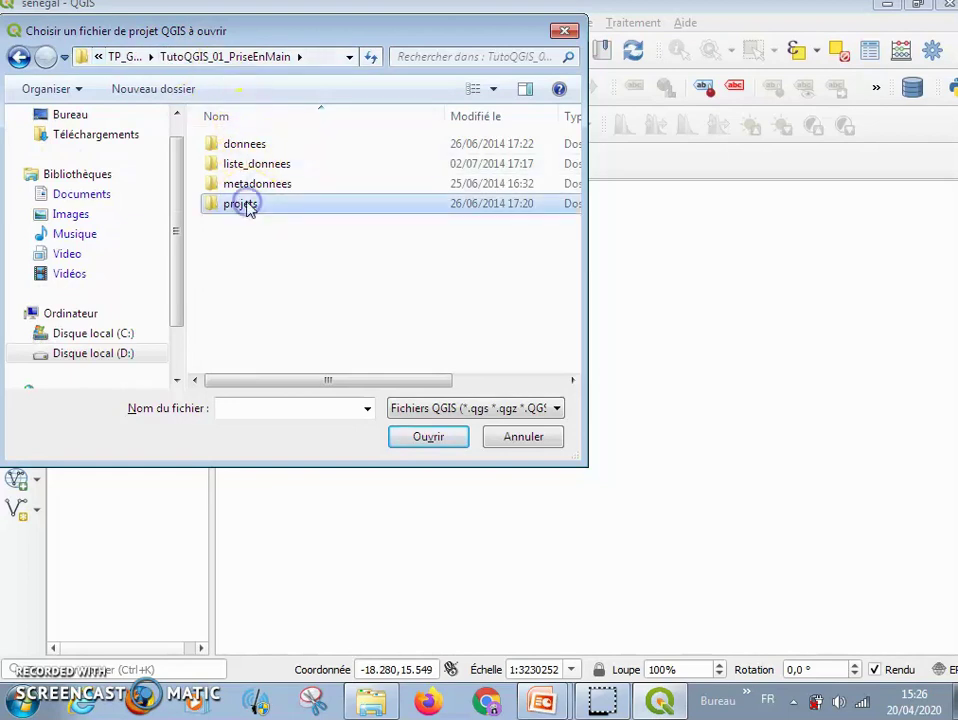
double_click(245, 205)
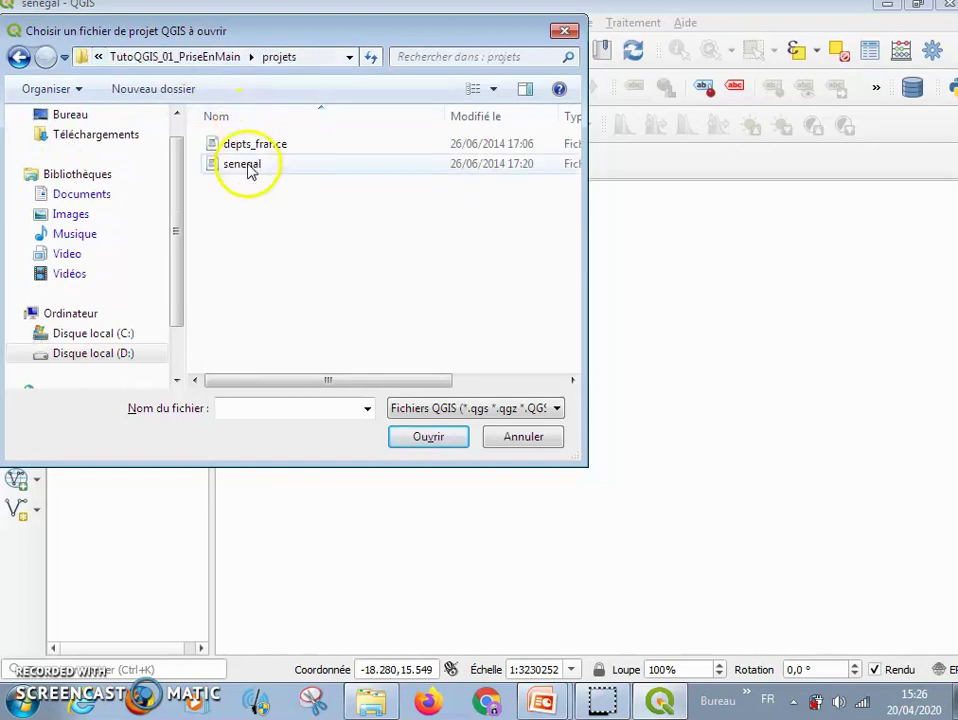
click(246, 169)
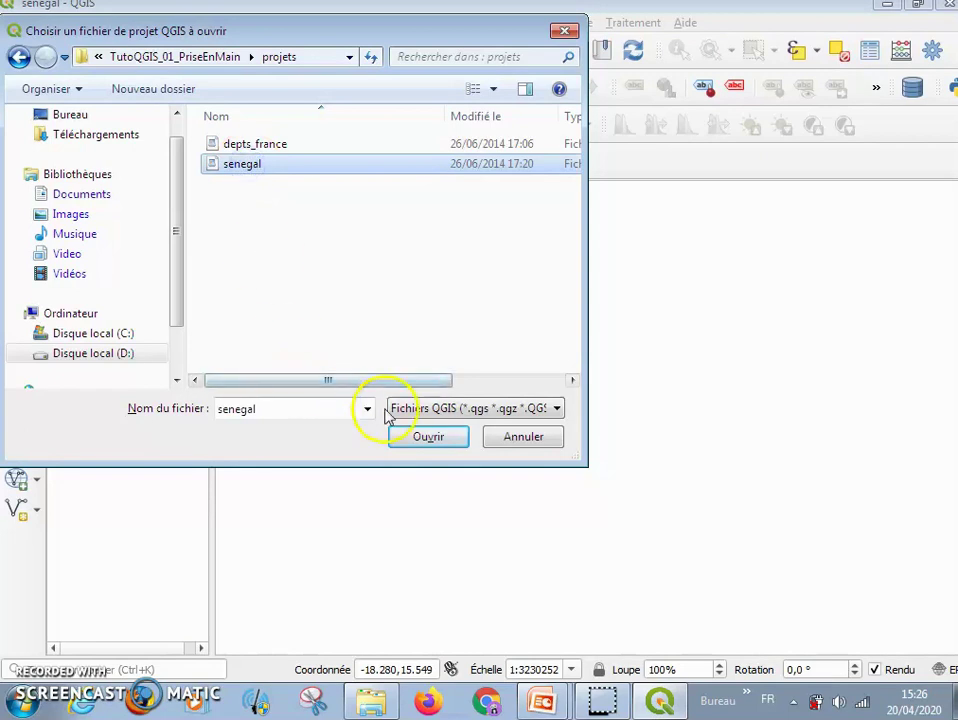
click(403, 436)
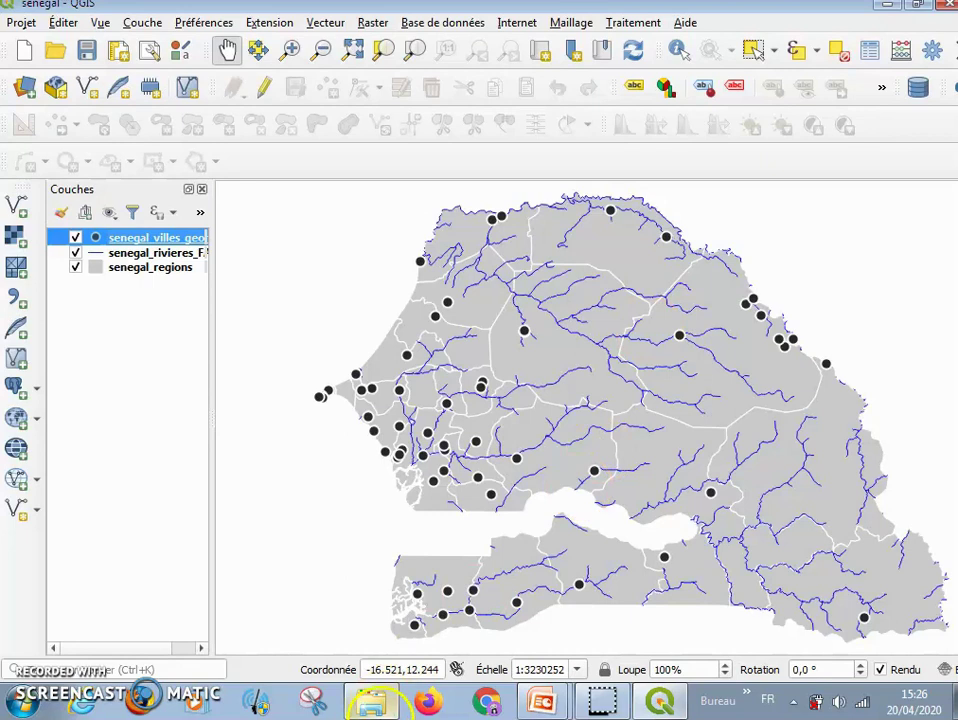
Switch to Windows Explorer and inspect the donnees and projets folders in D:\TP_GEOINFO_2020_STU4\TutoQGIS_01_PriseEnMain, ending on the senegal QGS file
click(375, 703)
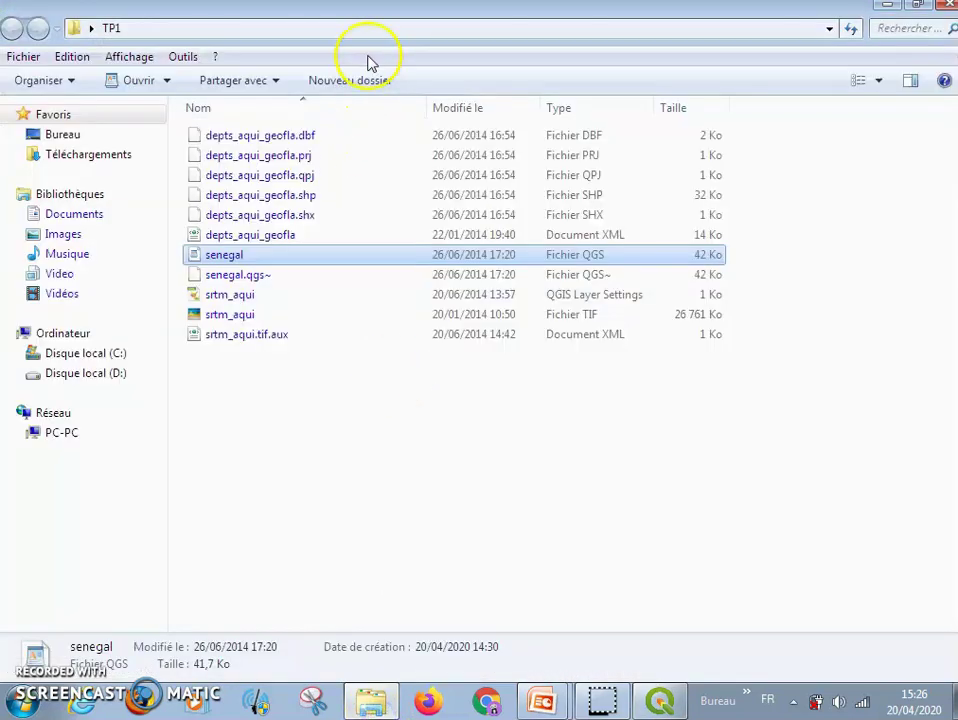
click(391, 28)
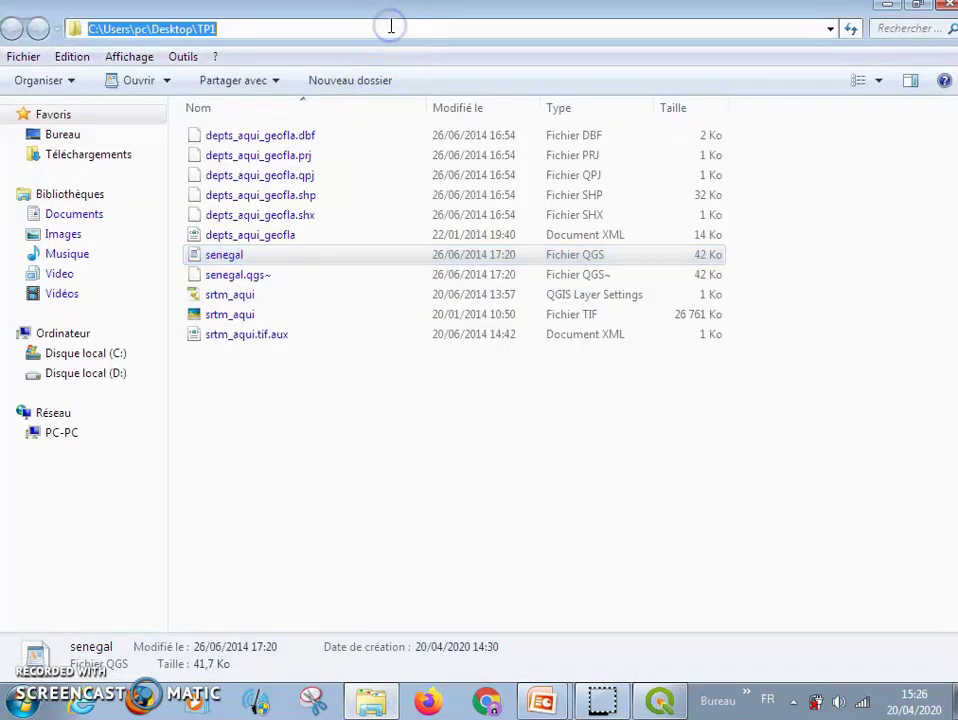
text(D:\TP_GEOINFO_2020_STU4\TutoQGIS_01_PriseEnMain)
key(Return)
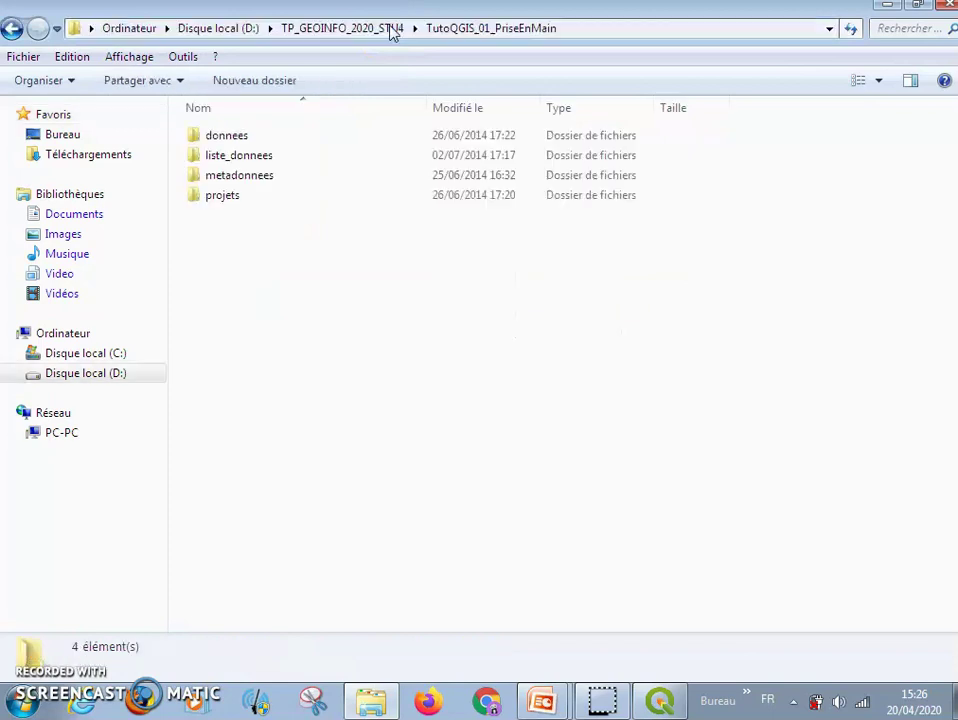
double_click(305, 139)
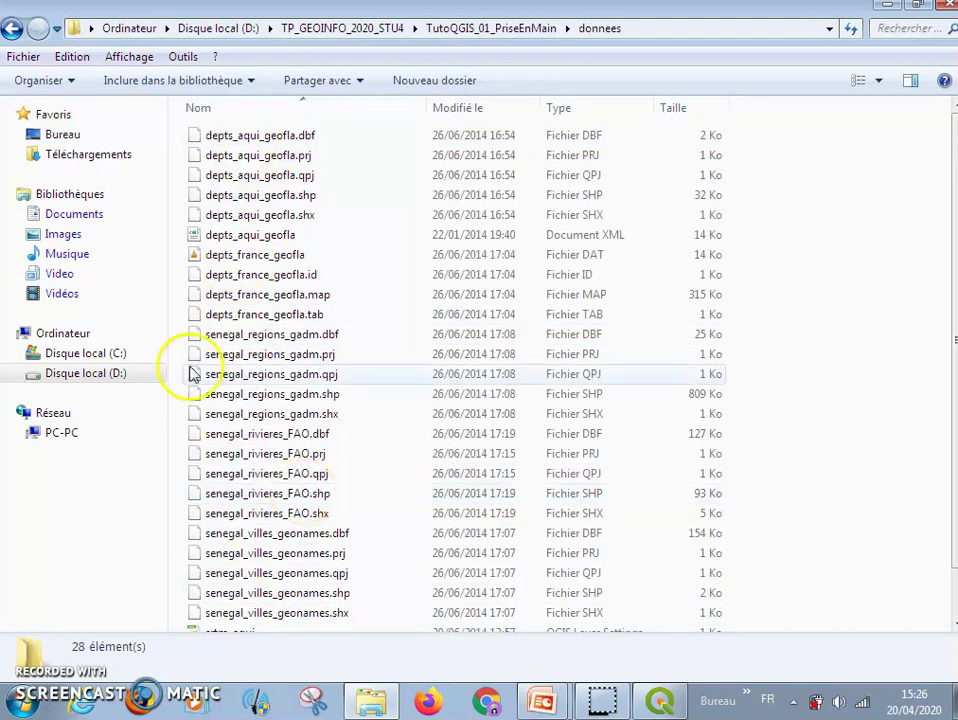
click(10, 32)
double_click(264, 197)
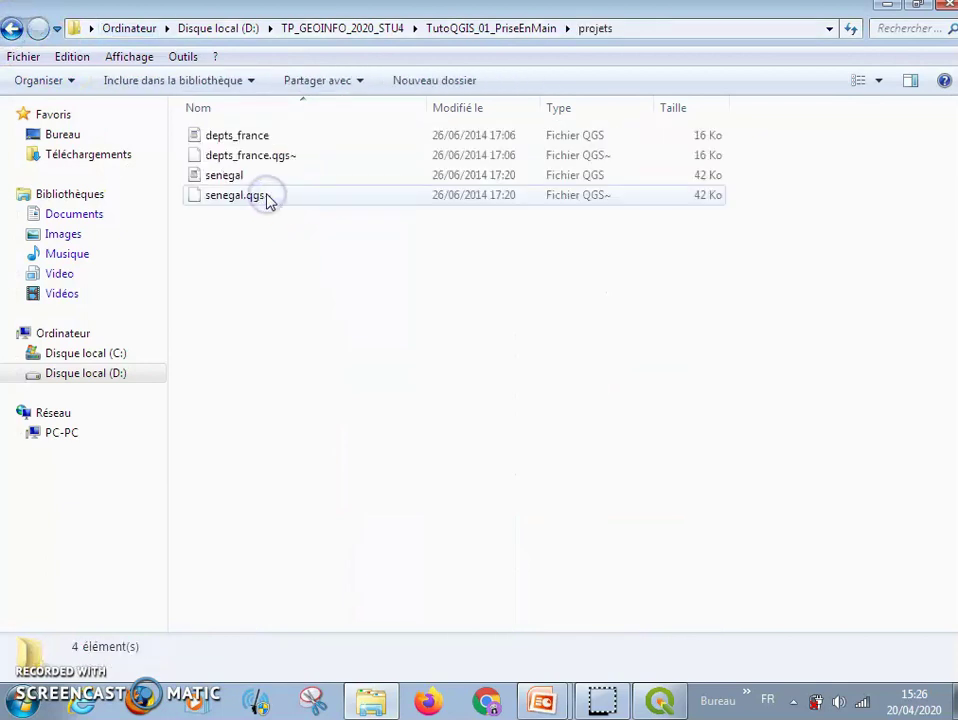
click(238, 177)
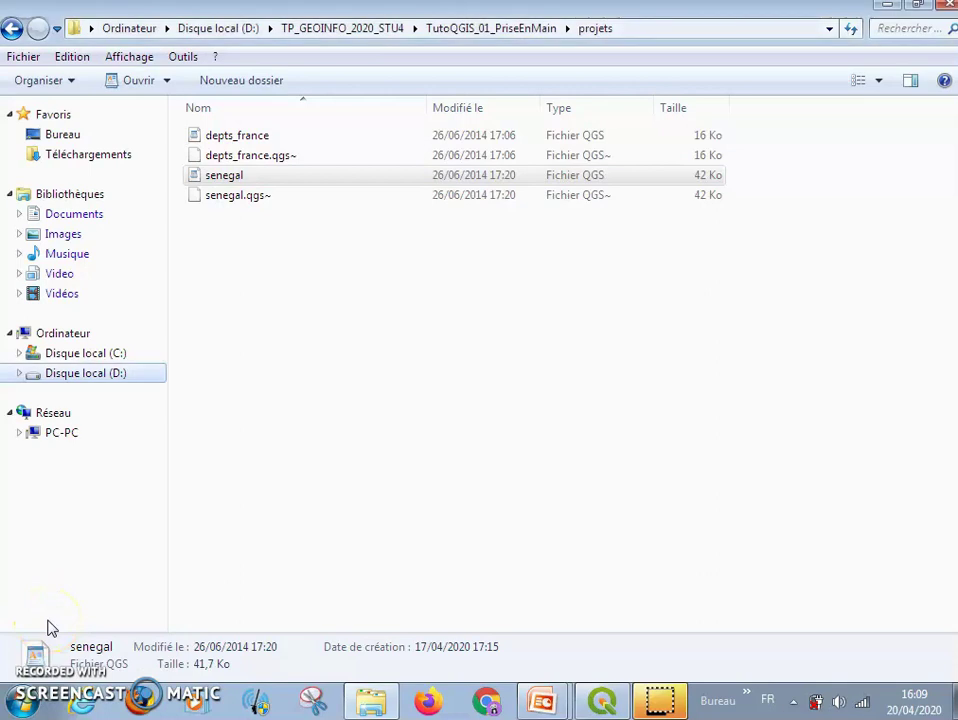
Open the senegal QGS file from the projets folder in WordPad and look through its XML text
click(238, 180)
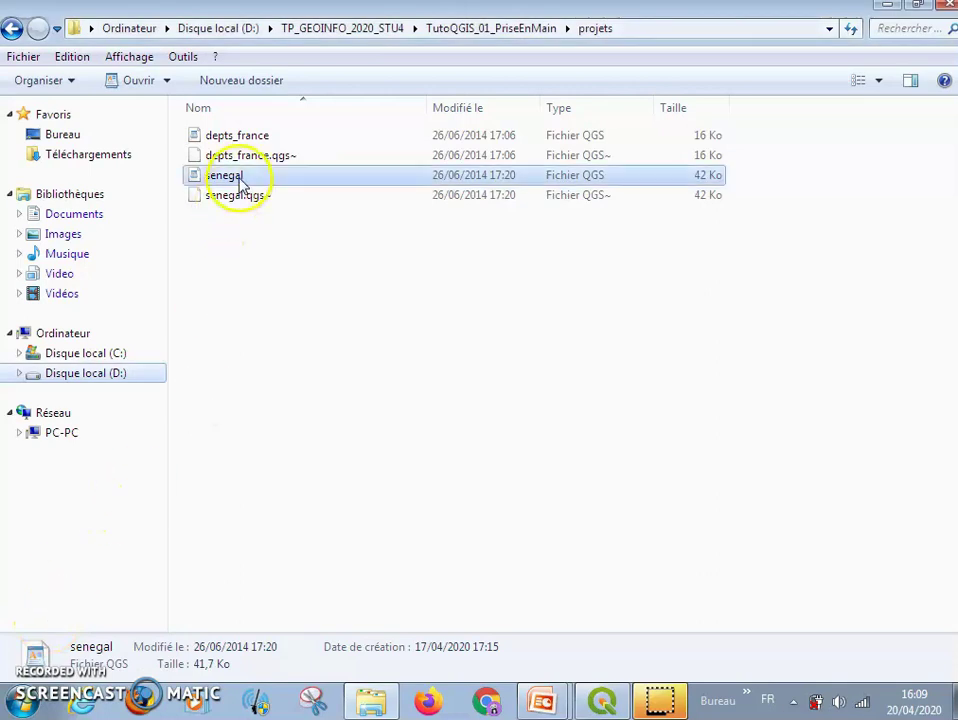
right_click(238, 180)
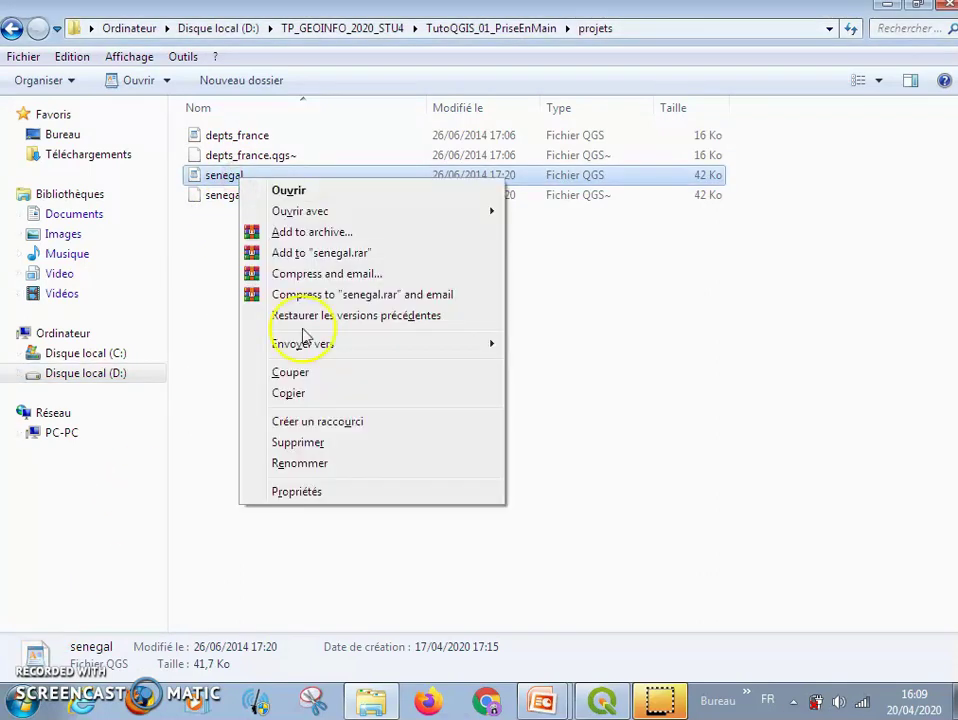
mouse_move(346, 207)
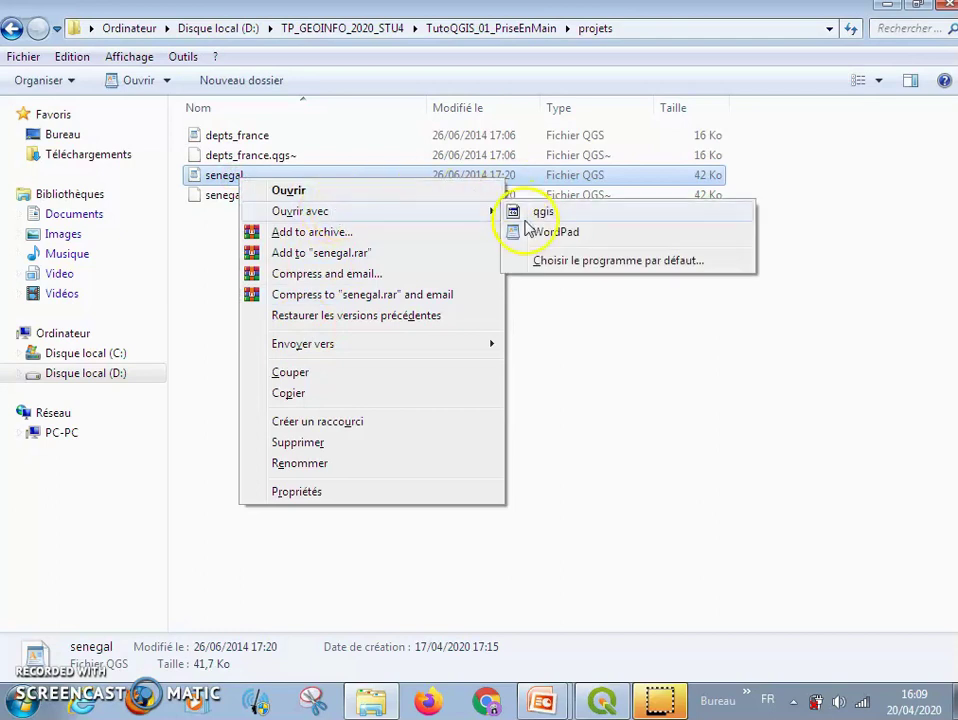
click(530, 232)
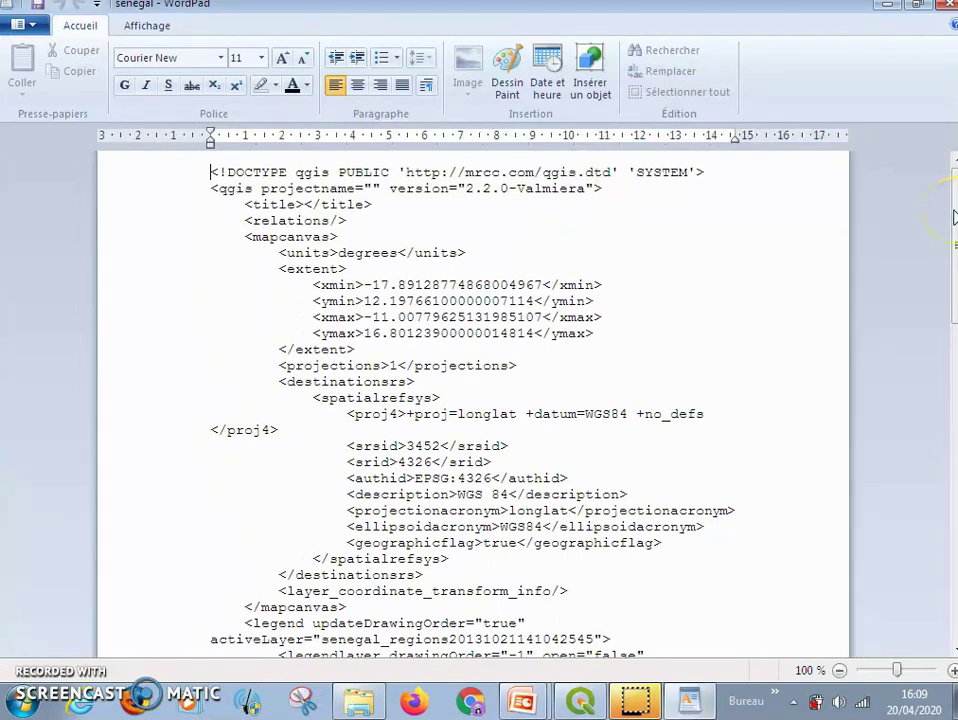
drag(953, 186, 940, 515)
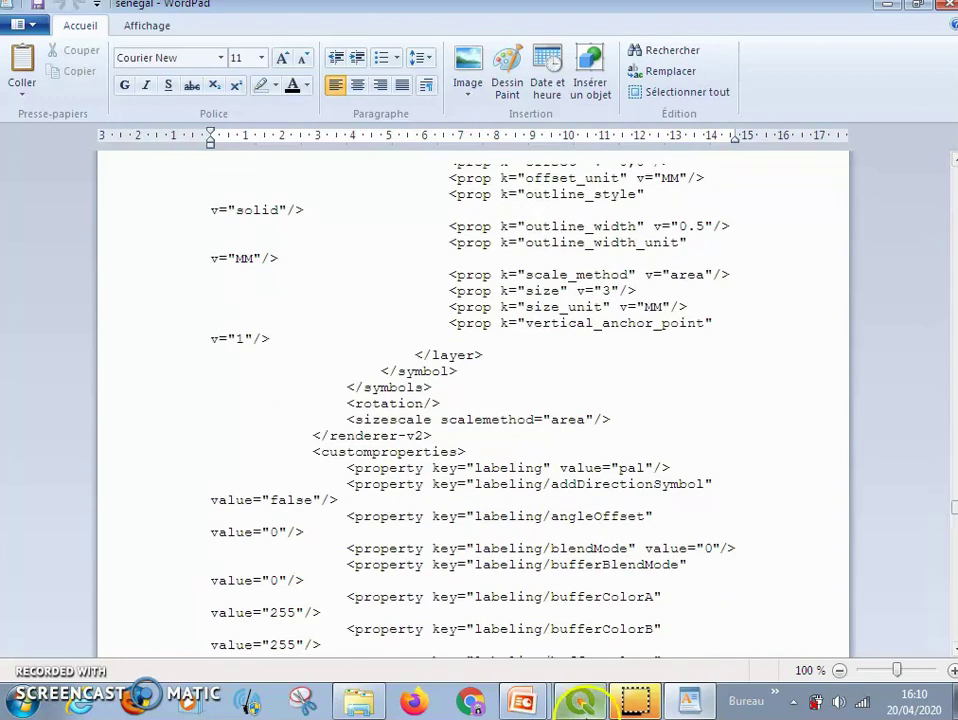
Check the senegal map in QGIS, switch to the running PowerPoint slideshow, reveal the definition of a GIS project and advance to the end
click(580, 701)
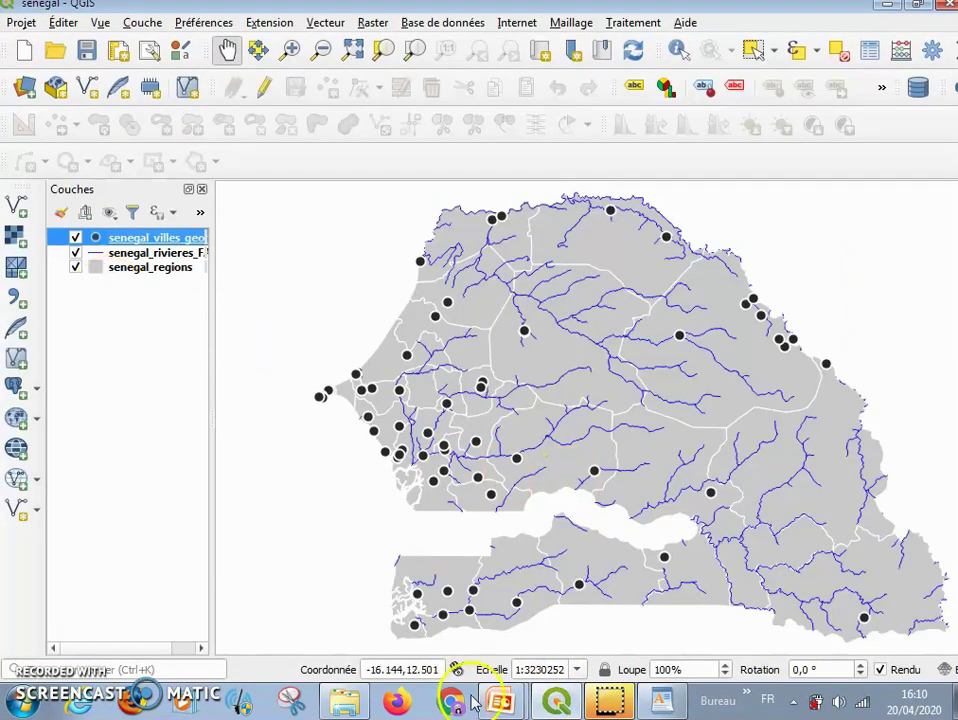
mouse_move(500, 700)
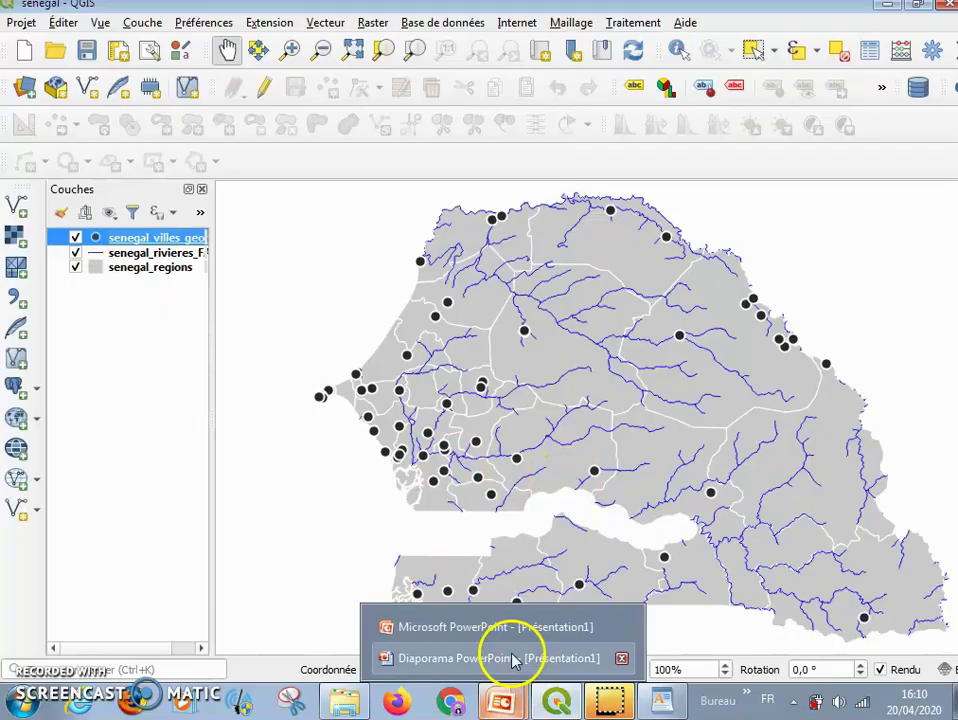
click(513, 658)
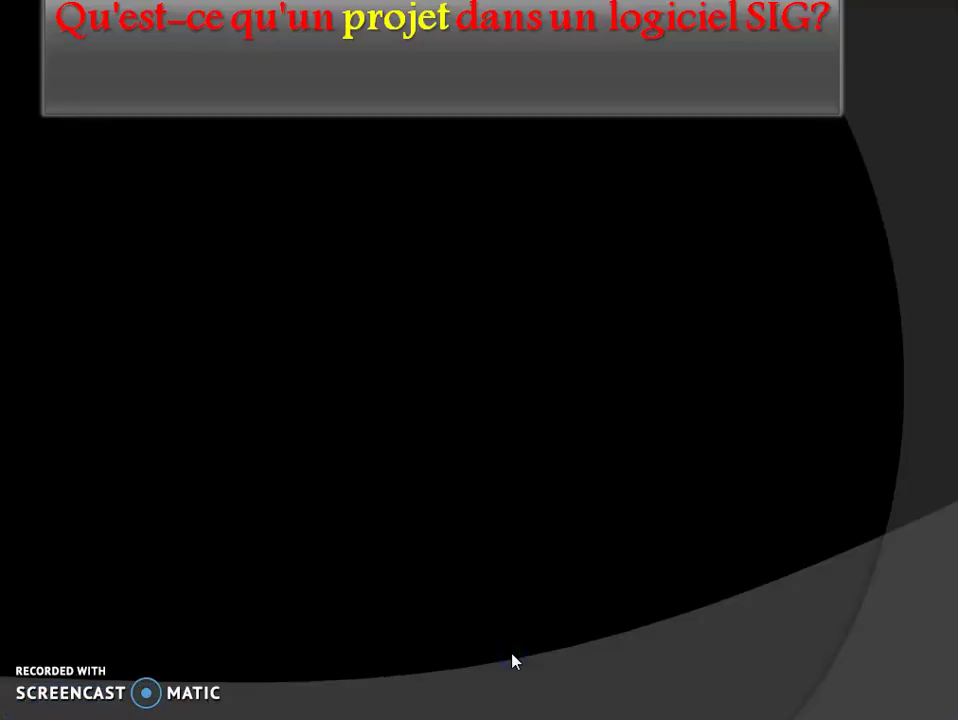
click(512, 660)
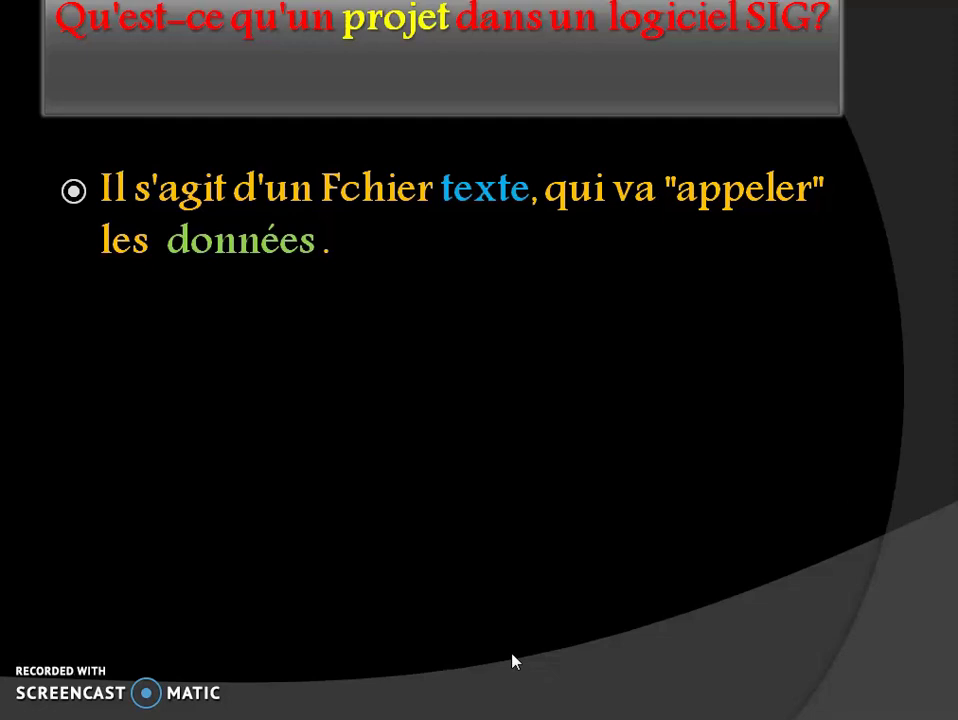
click(512, 660)
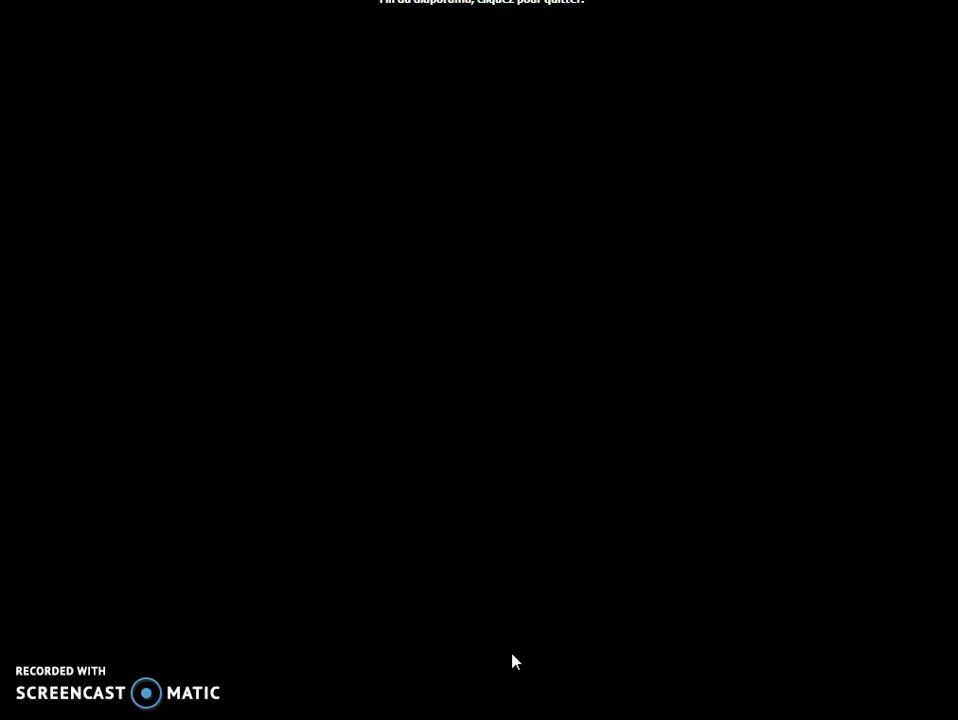